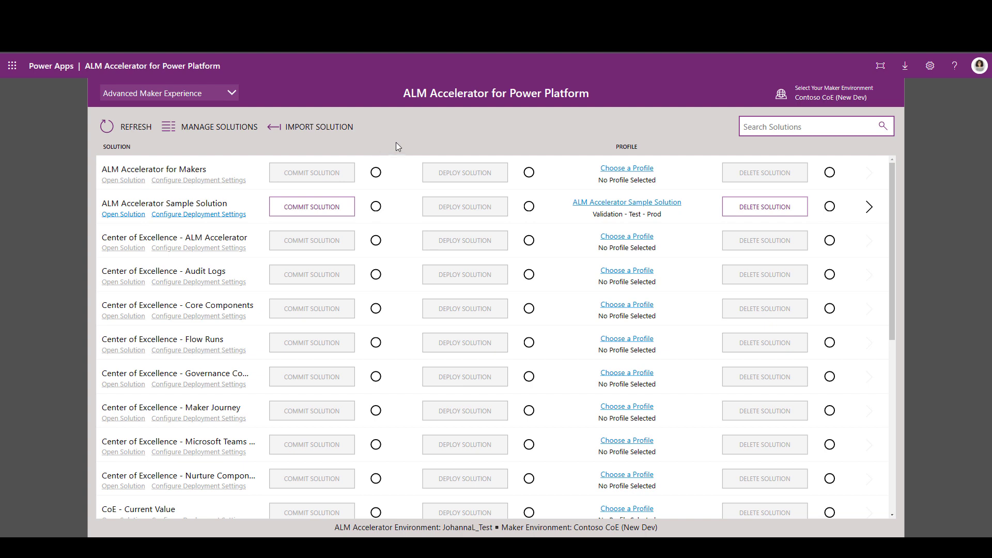
Step: View the signed-in account's details and close them again
click(978, 68)
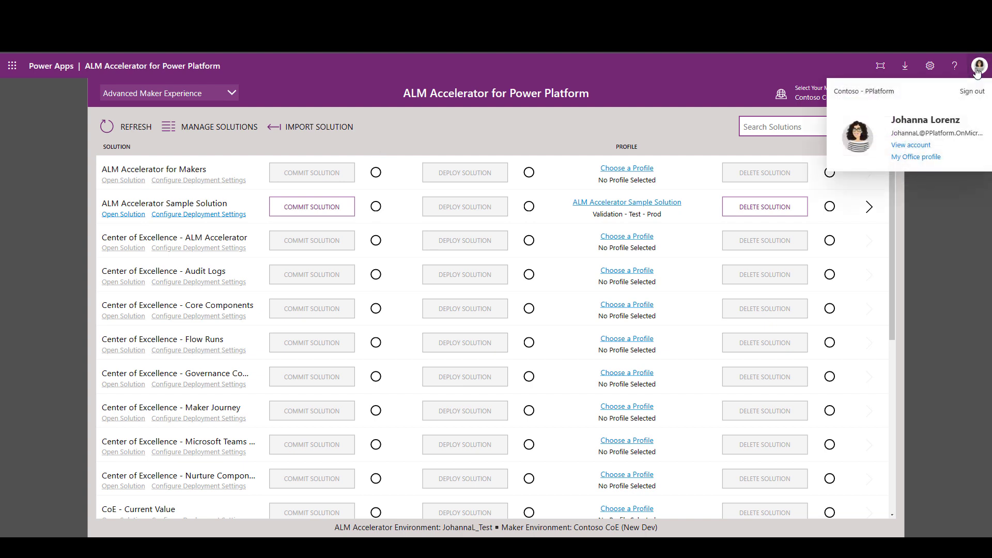
click(978, 69)
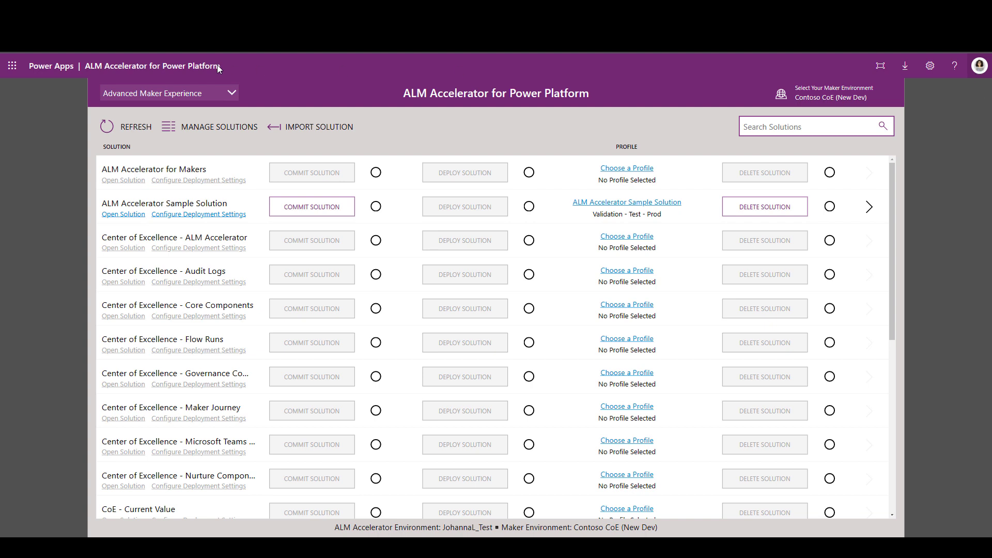
Step: Compare the Maker Experience and Advanced Maker Experience views of the solution list by switching between them twice
click(205, 93)
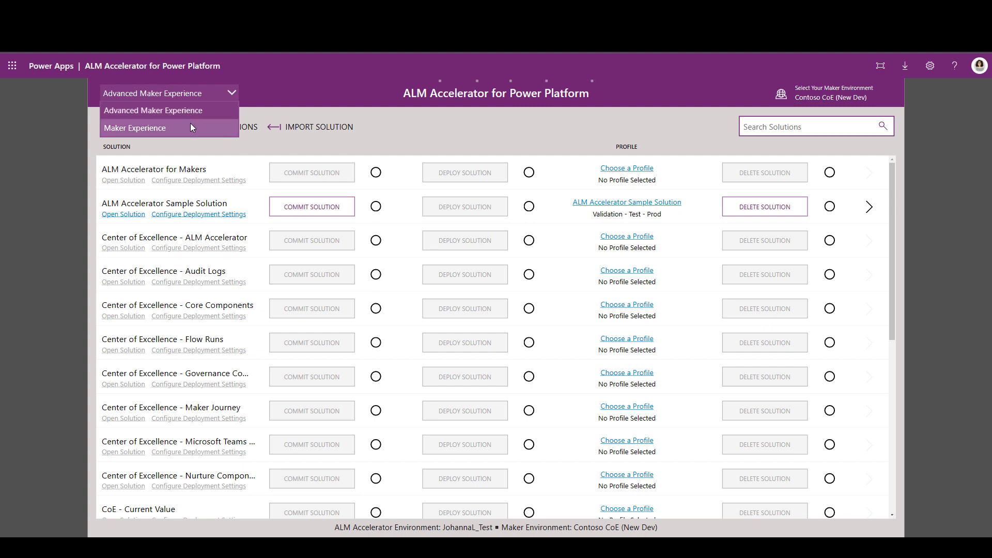
click(190, 128)
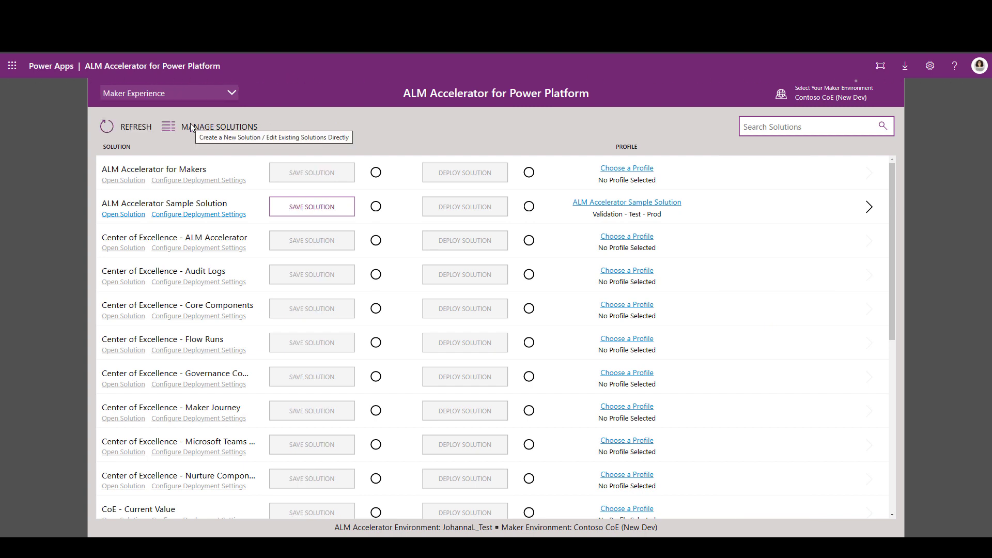
click(188, 94)
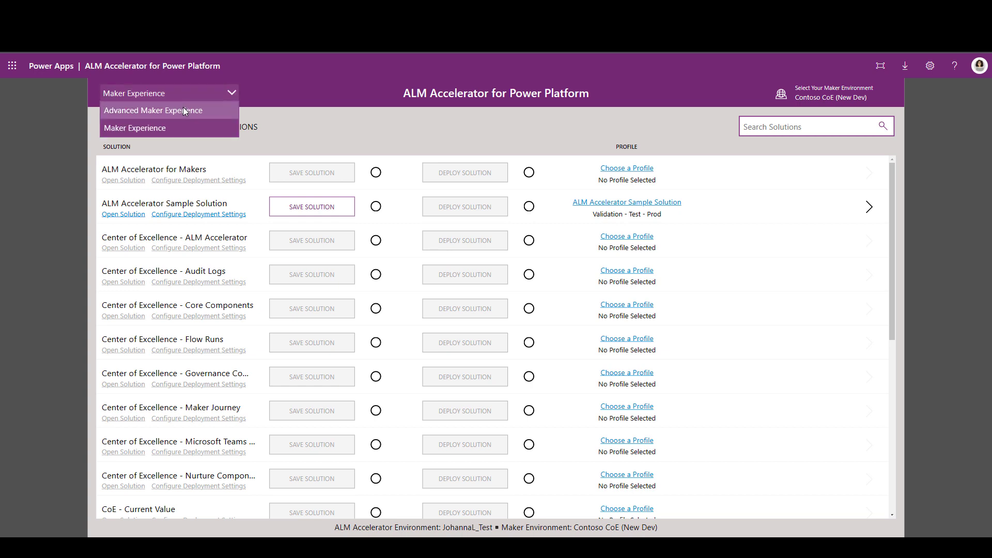
click(185, 111)
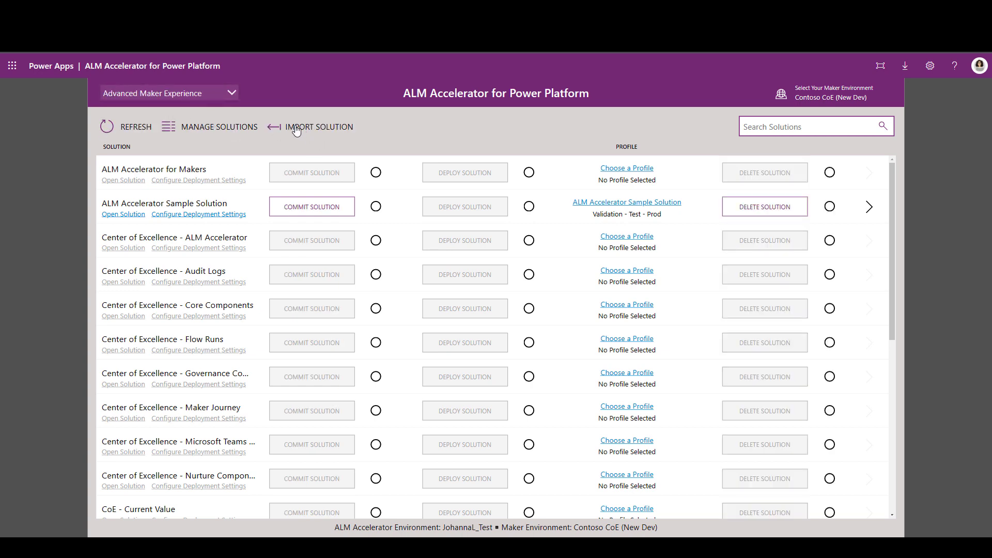
click(196, 91)
click(165, 123)
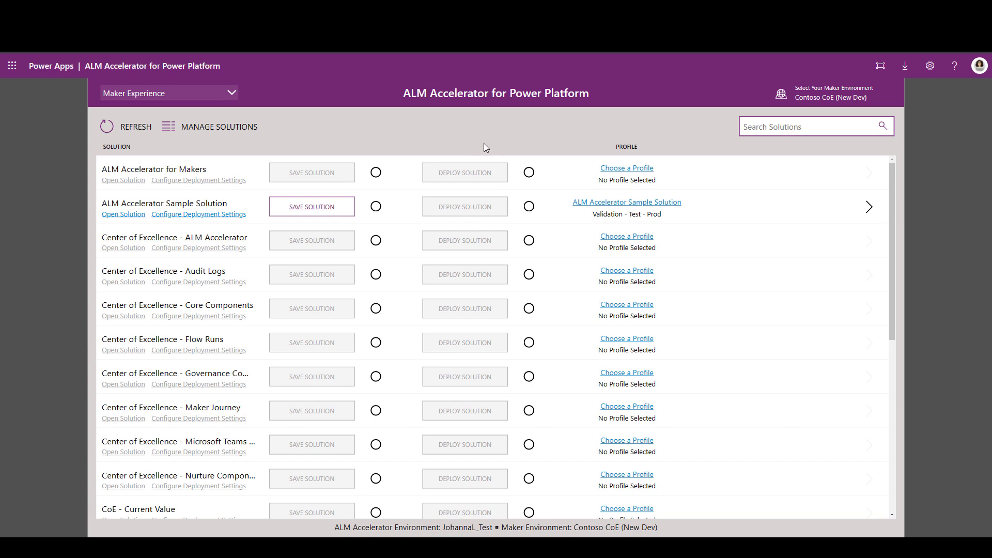
click(182, 91)
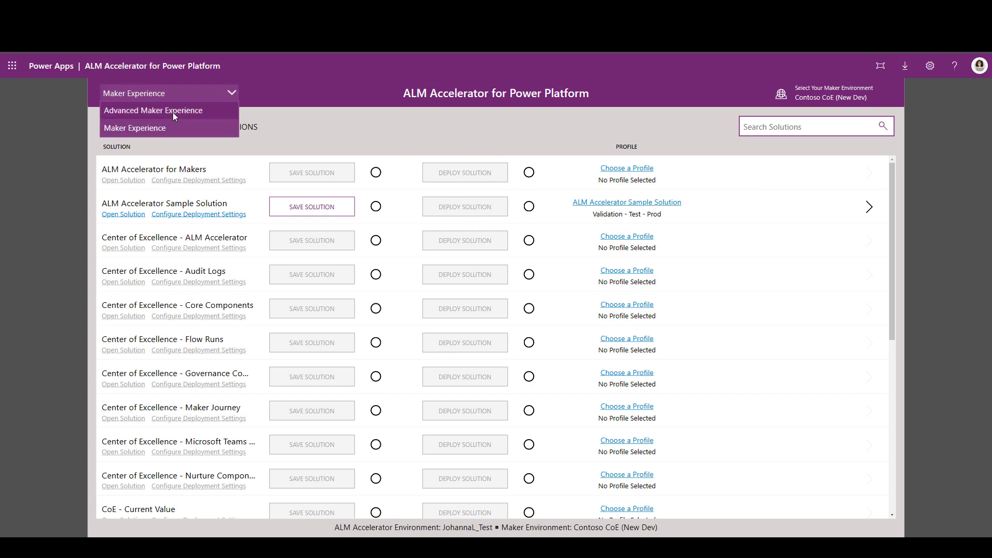
click(172, 111)
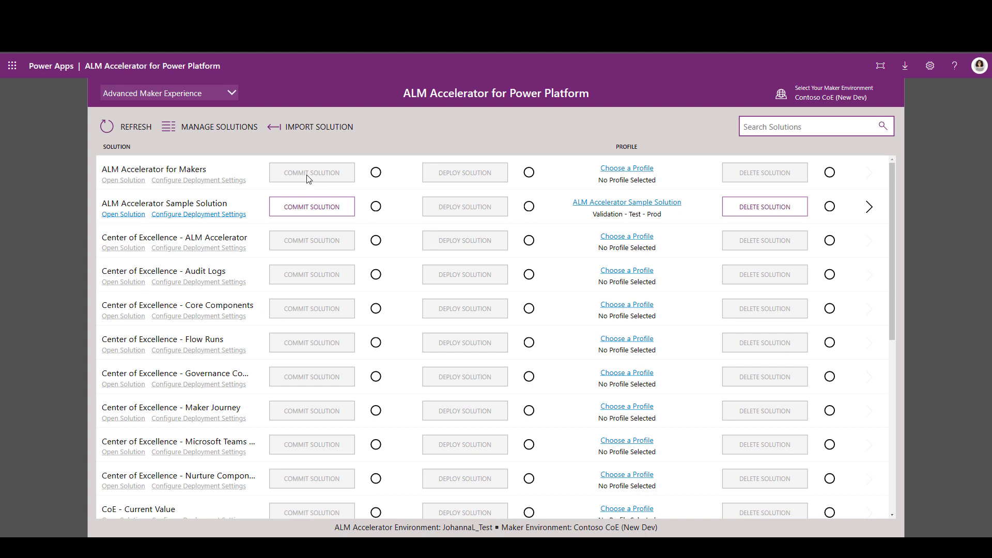
Step: Switch the solution list to the Maker Experience view
click(223, 91)
click(192, 127)
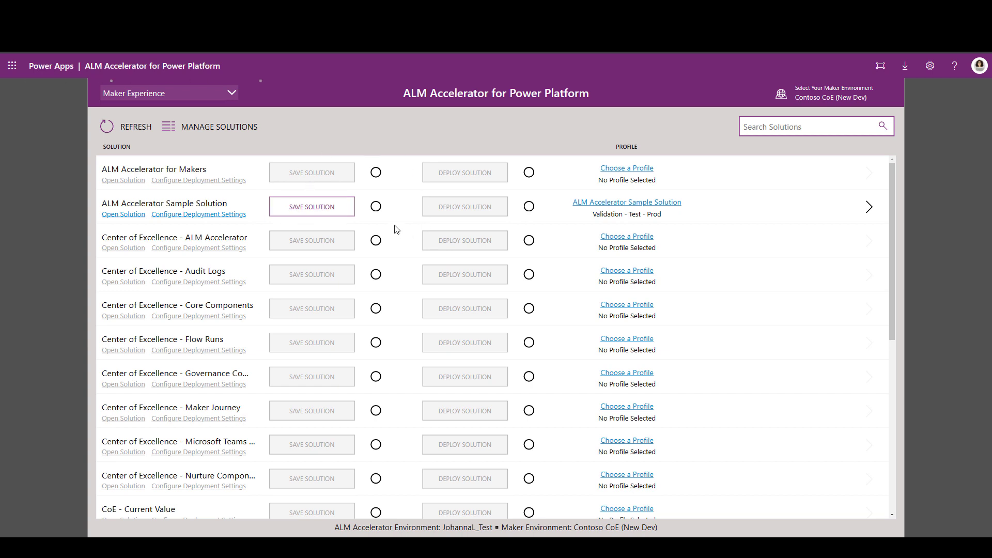
click(192, 96)
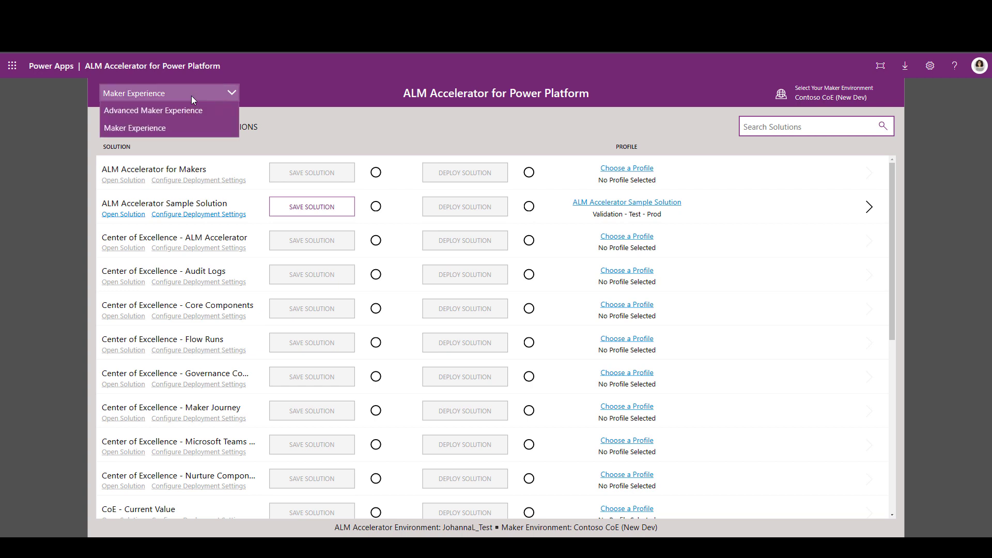
click(306, 107)
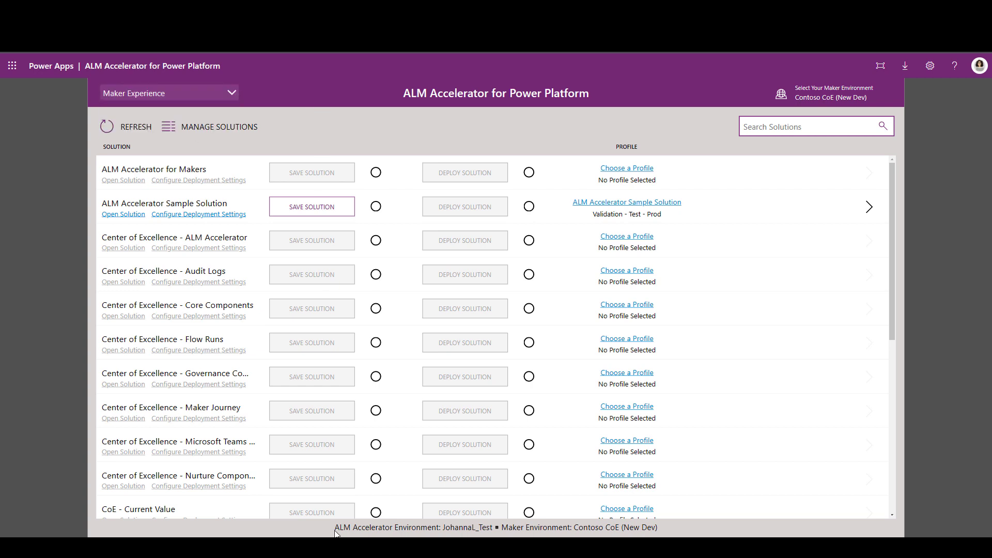
Step: Check the signed-in account in the other Edge profile's ALM Accelerator window, and return to the first window
mouse_move(342, 548)
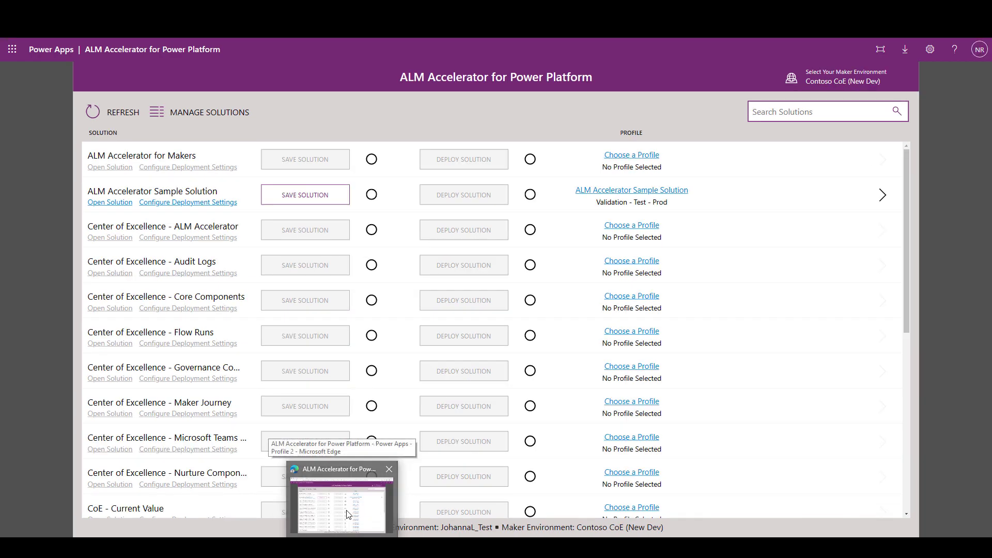
click(347, 510)
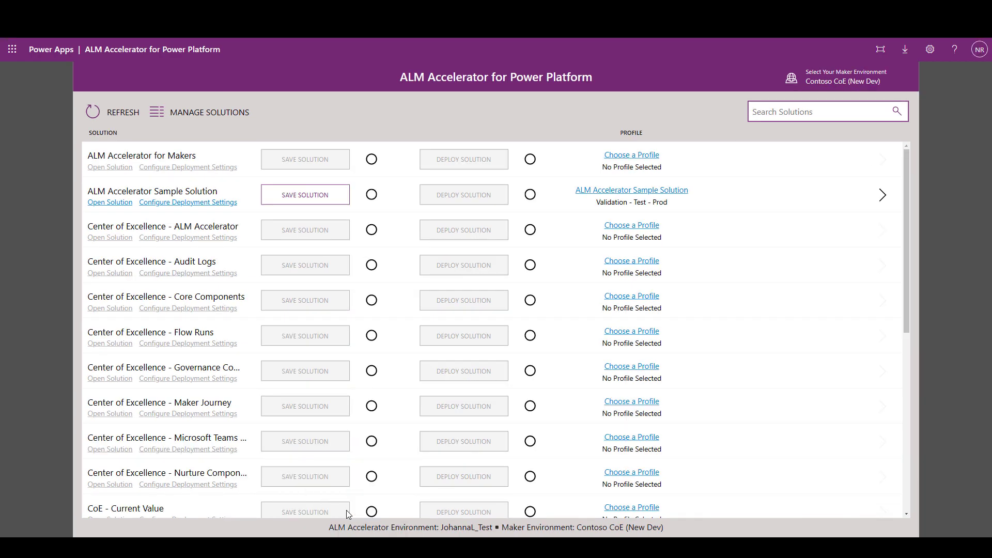
click(982, 51)
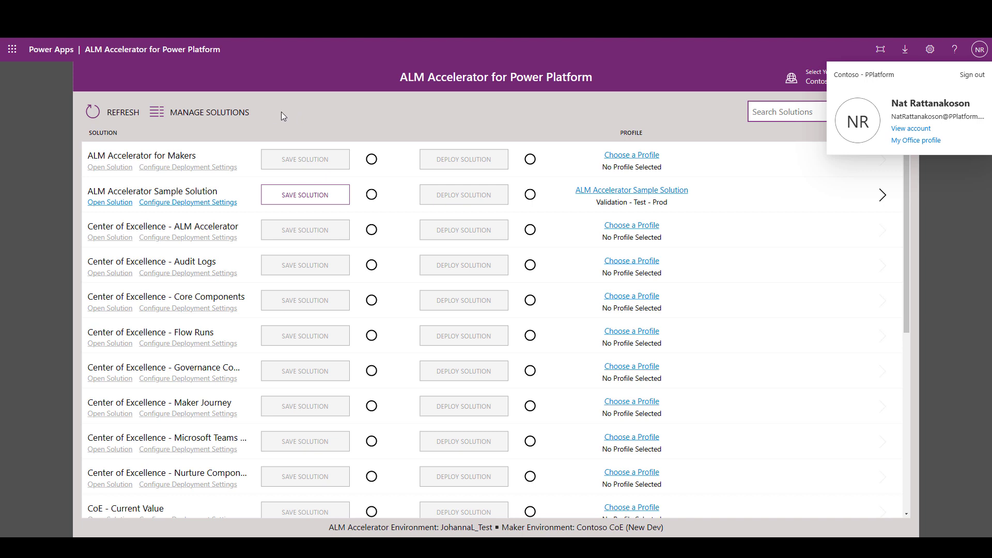
click(982, 50)
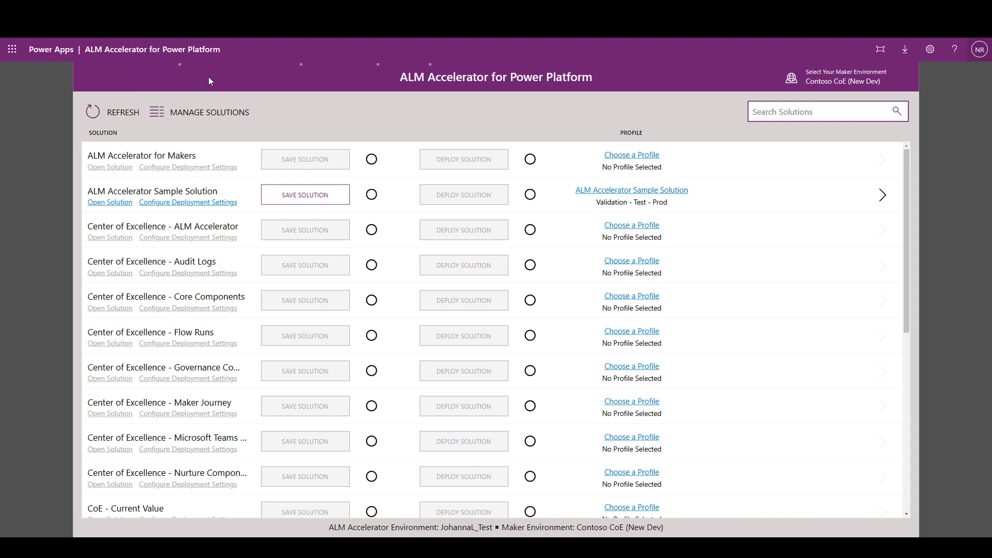
key(alt+Tab)
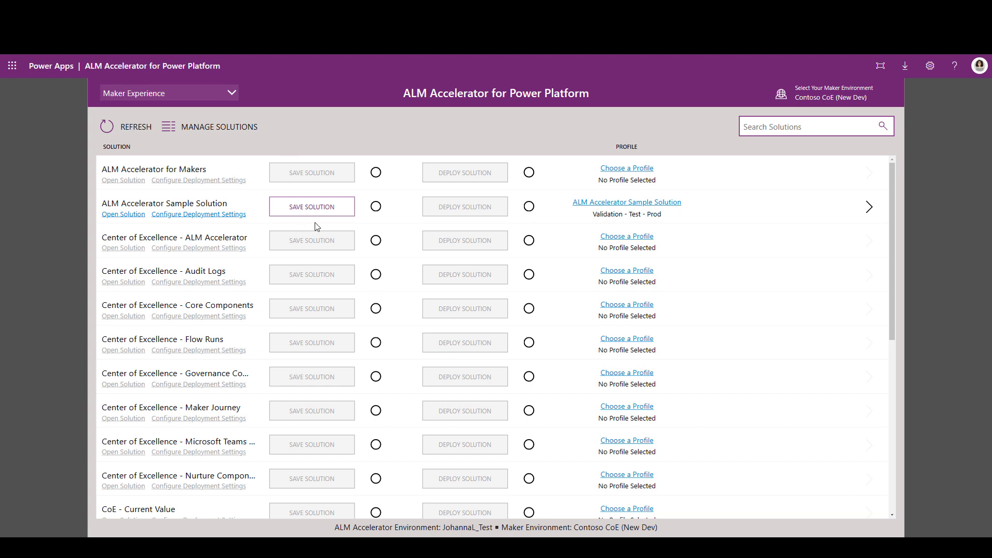
Step: Review the solution profile settings of ALM Accelerator Sample Solution and of Center of Excellence - ALM Accelerator without saving
click(623, 205)
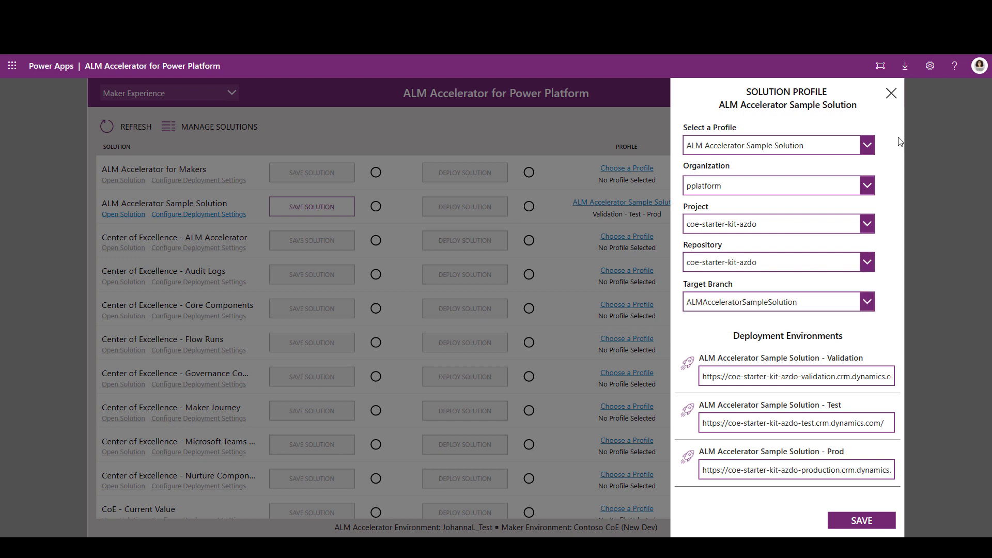
click(891, 94)
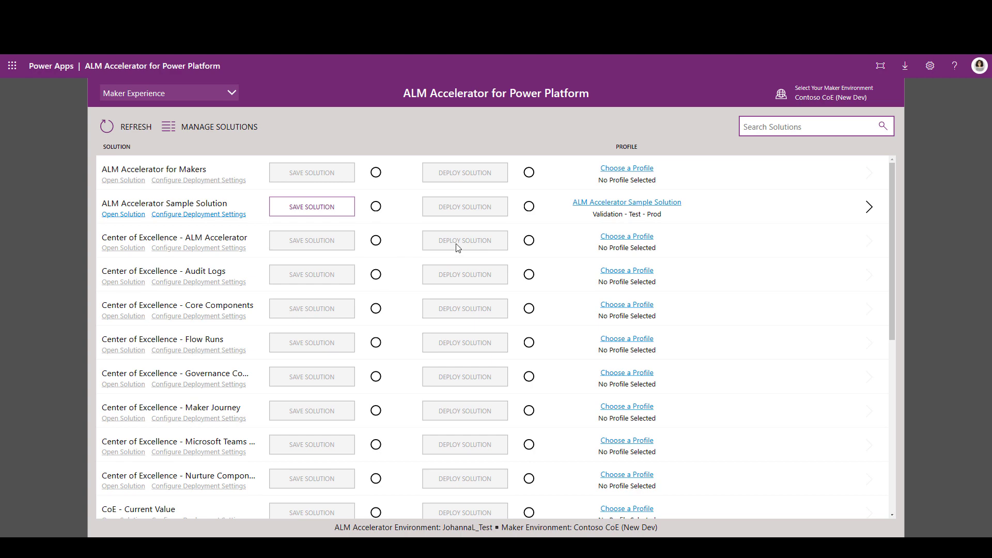
click(631, 239)
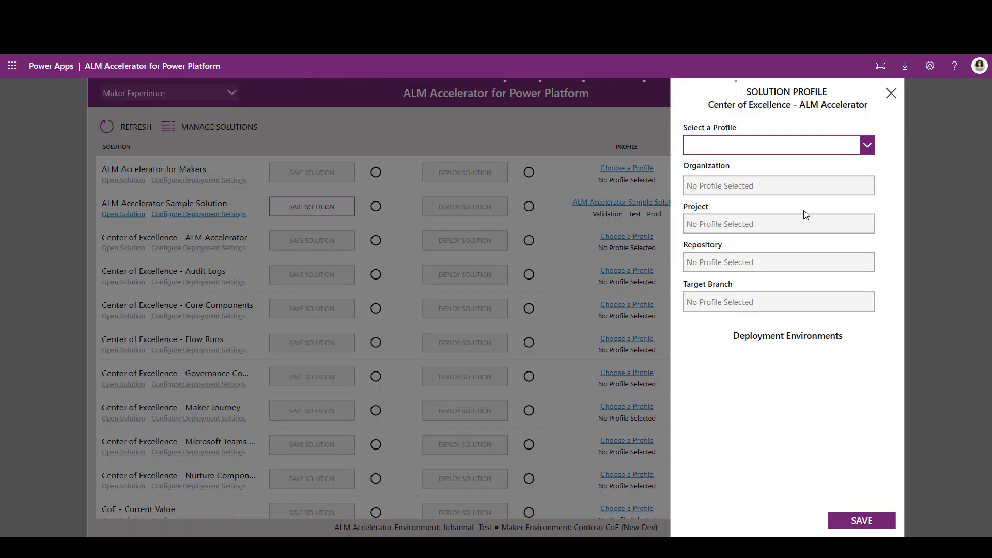
click(891, 93)
Step: Switch to the Advanced Maker Experience and look through the selectable maker environments without choosing one
click(216, 88)
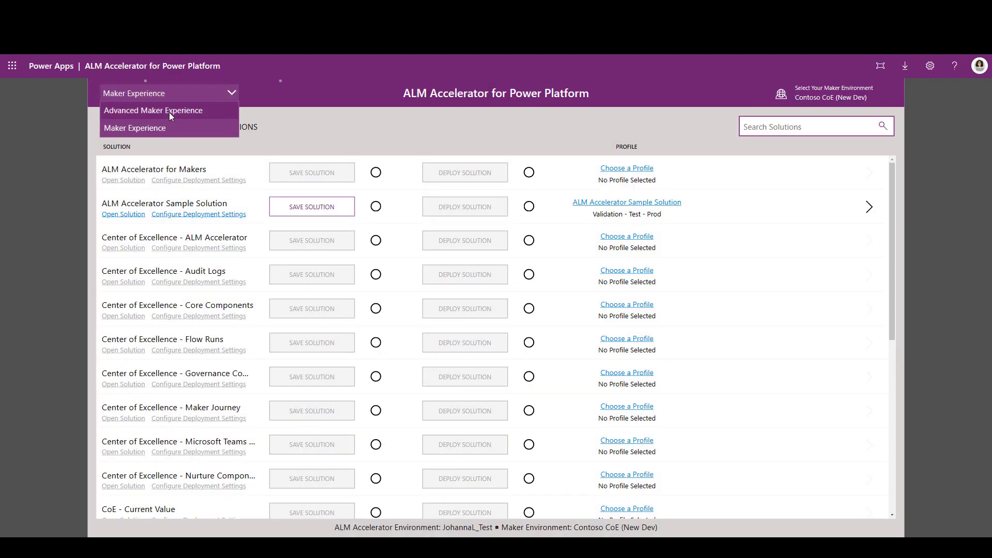
click(169, 113)
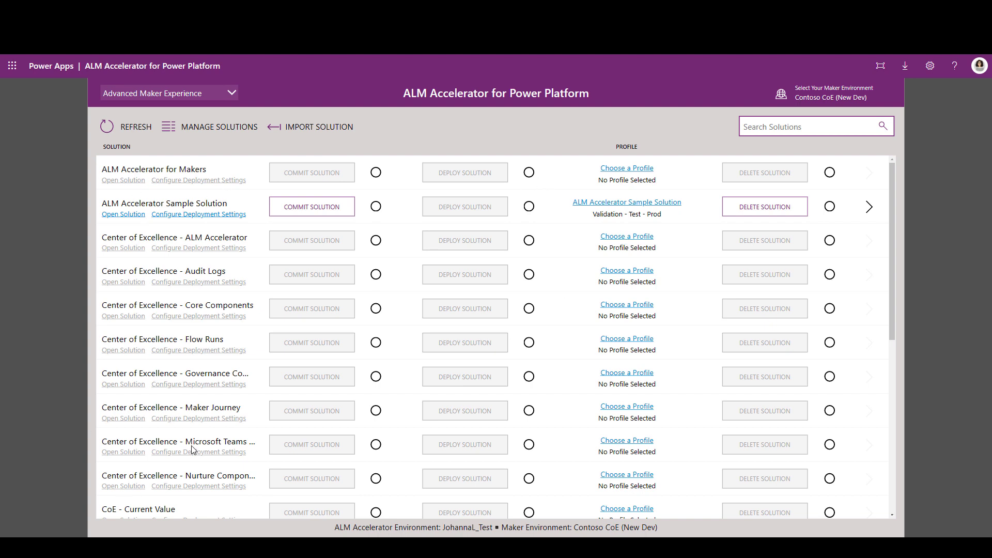
click(800, 99)
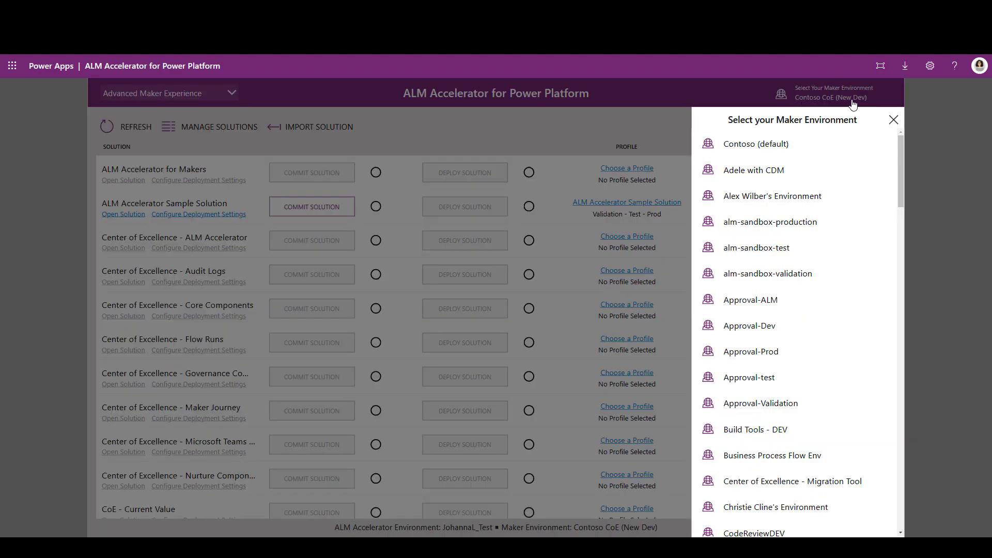
click(894, 120)
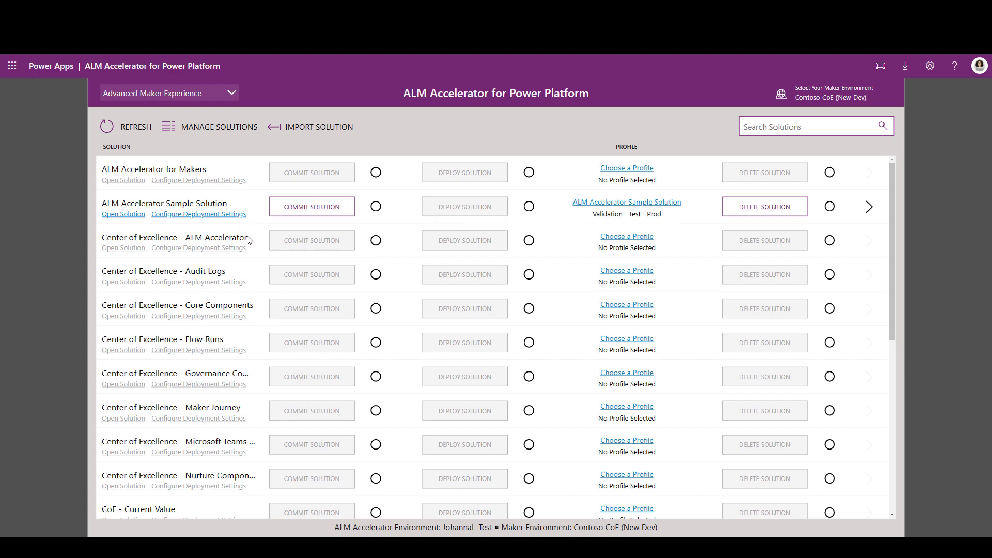
Step: Start a new solution profile named "ALM Accelerator" for the Center of Excellence - ALM Accelerator solution
click(635, 237)
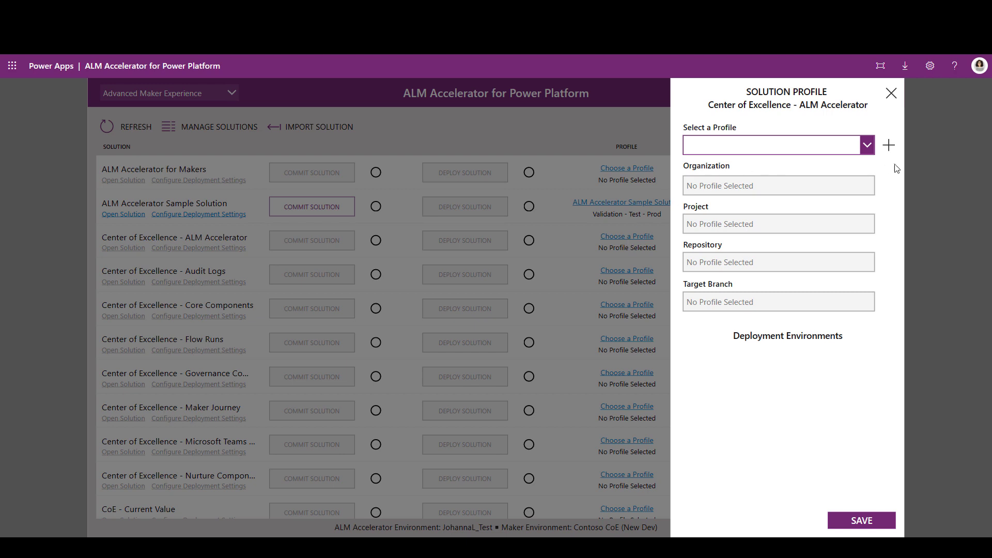
click(889, 147)
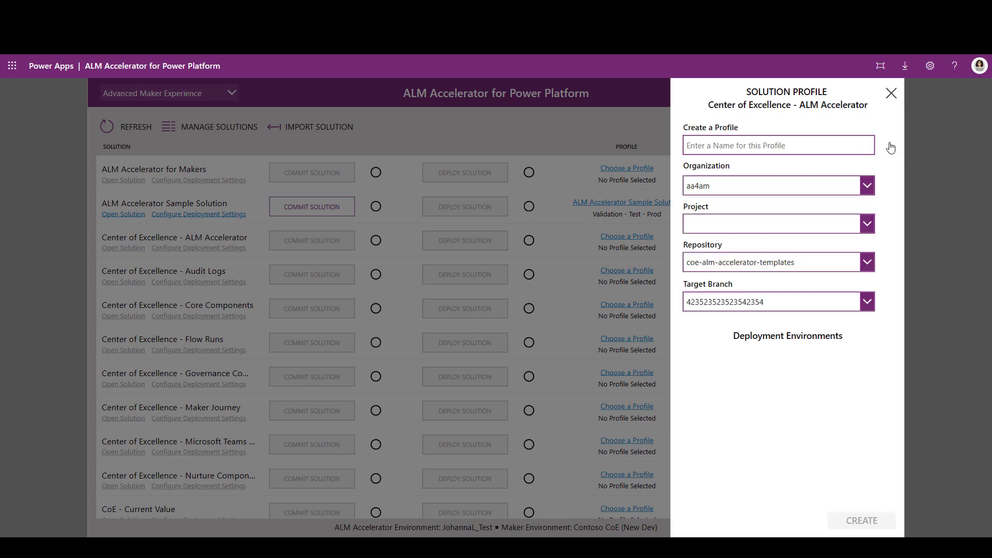
click(787, 143)
text(A)
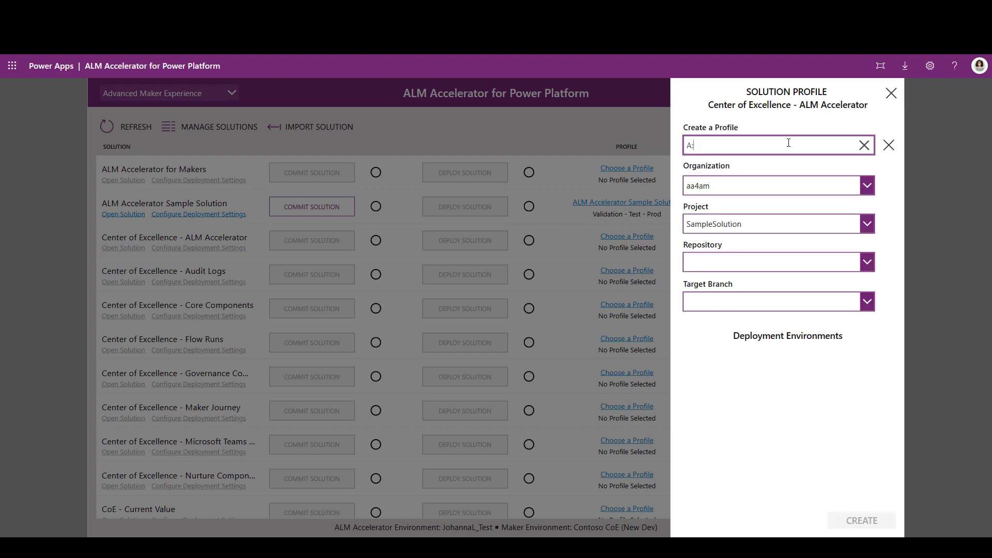
text(LM Accelerator)
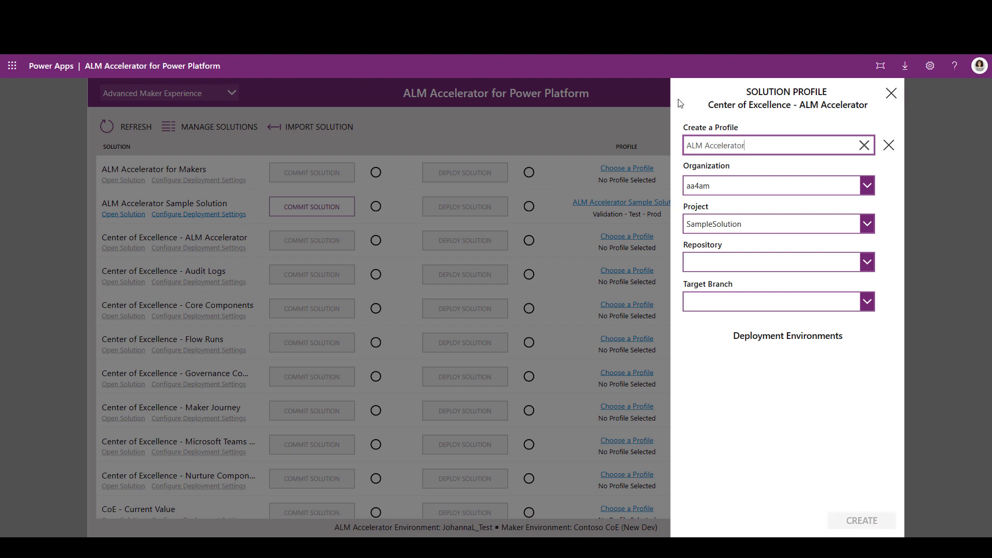
Step: Create the profile with organization pplatform, repository coe-starter-kit-azdo and target branch main
click(753, 185)
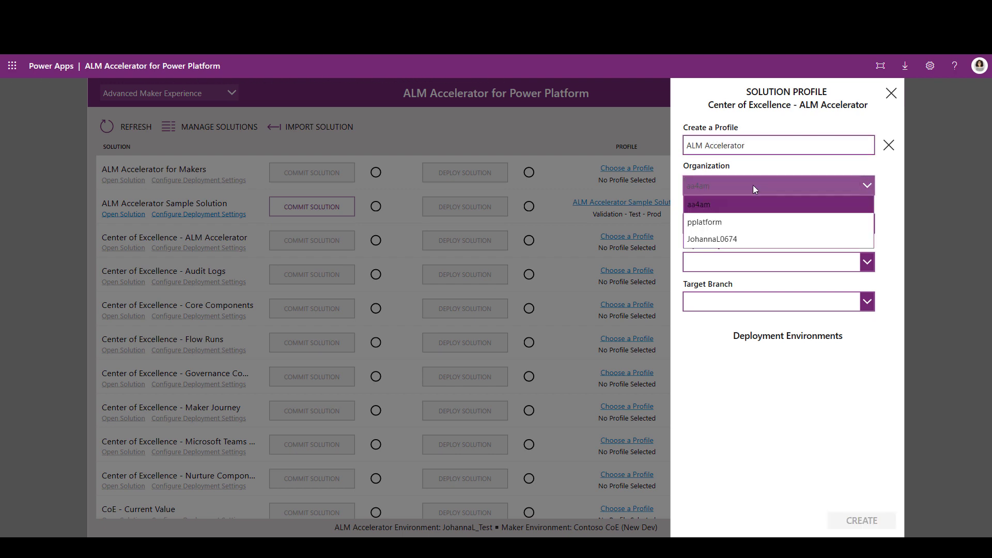
click(716, 222)
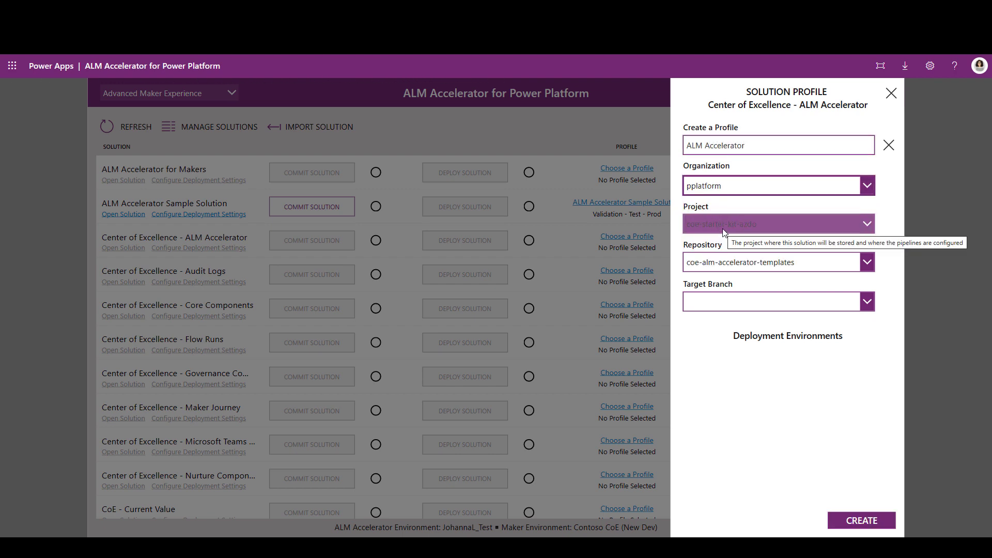
click(737, 260)
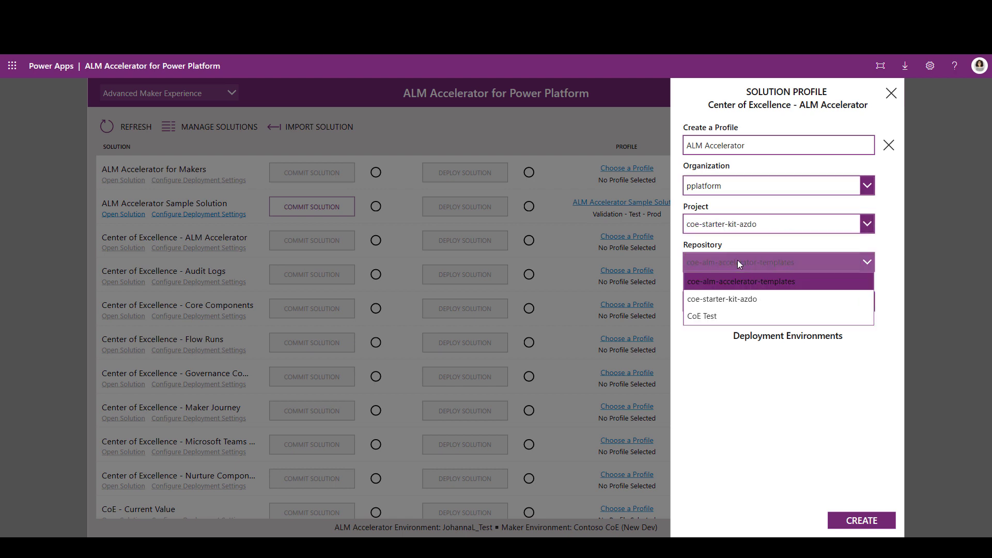
click(747, 300)
click(745, 302)
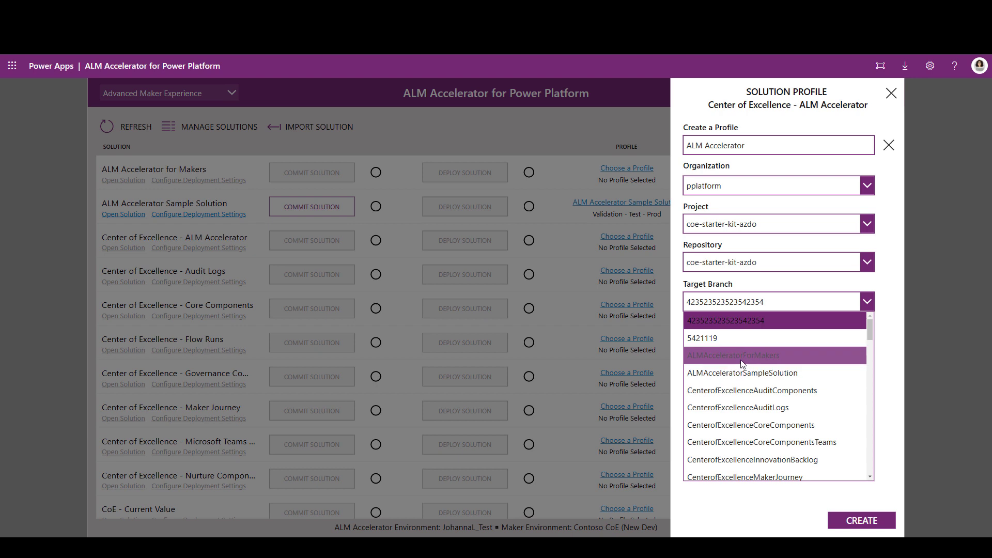
scroll(739, 355, down, 5)
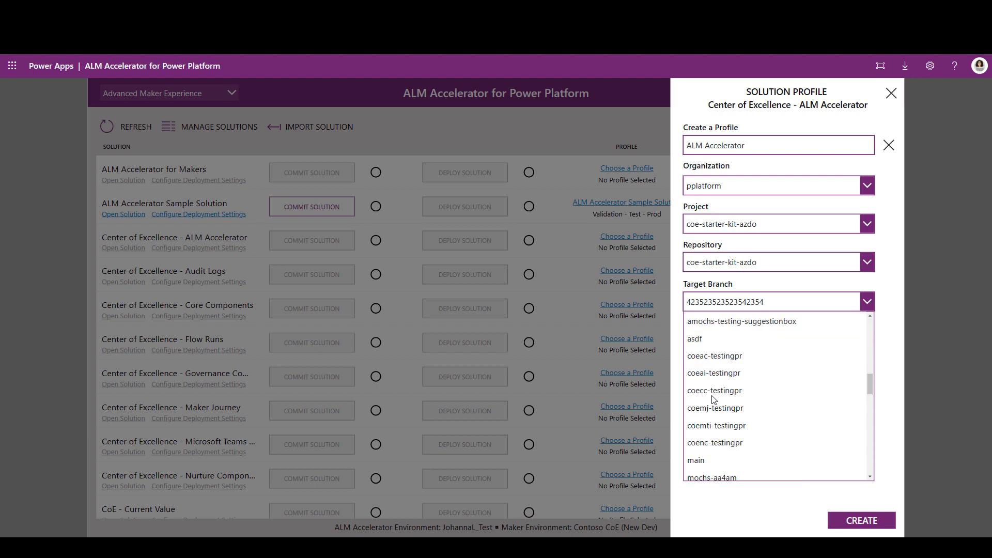
click(712, 460)
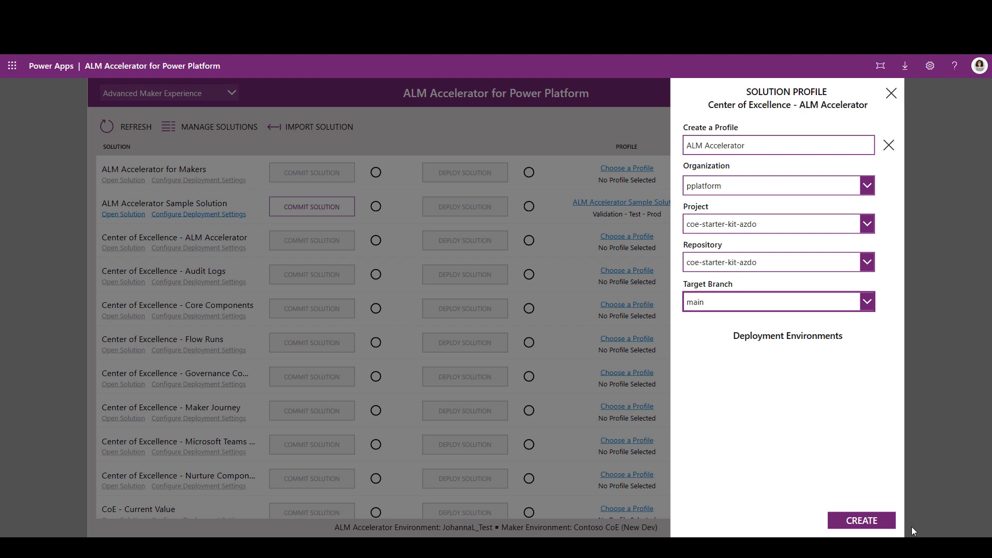
click(861, 521)
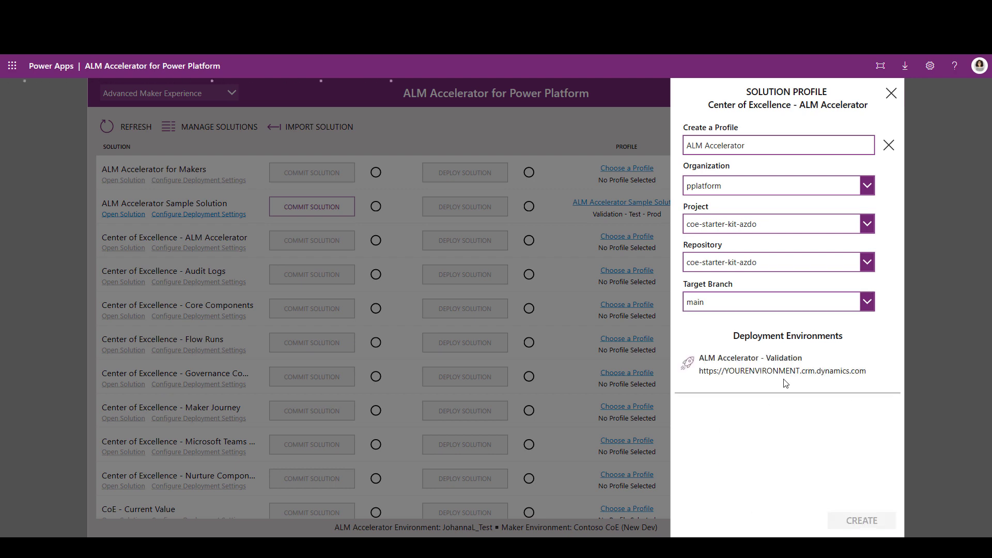
click(785, 378)
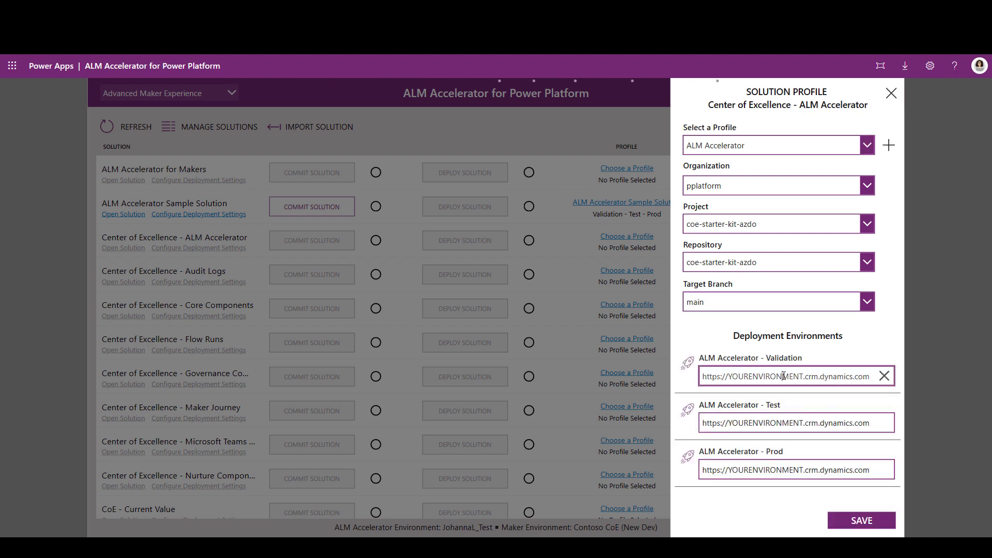
double_click(785, 378)
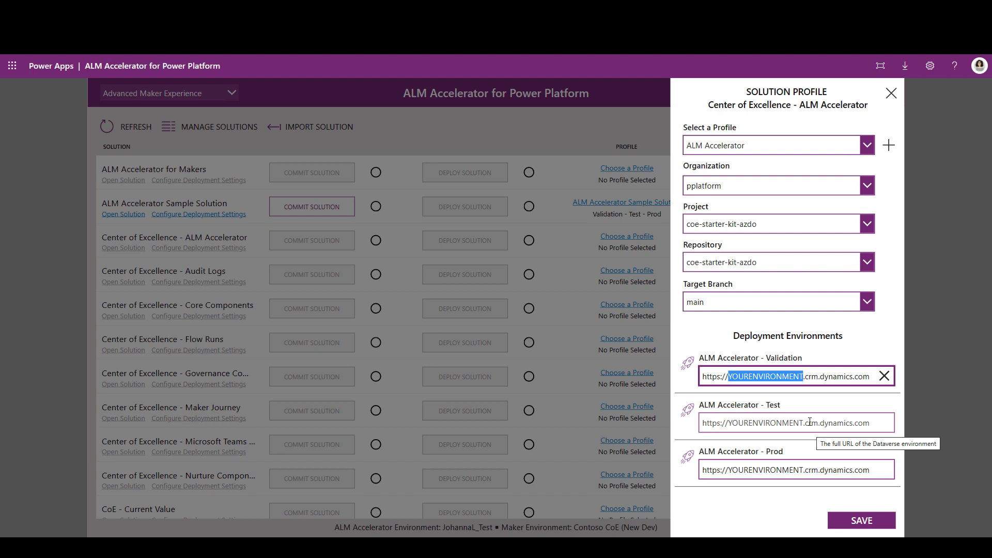
text(validation)
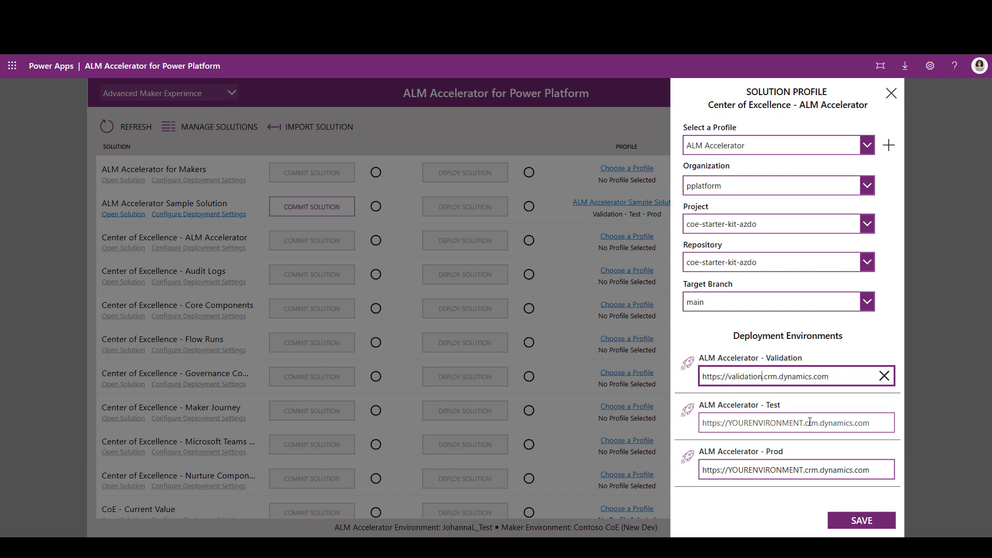
double_click(773, 422)
text(test)
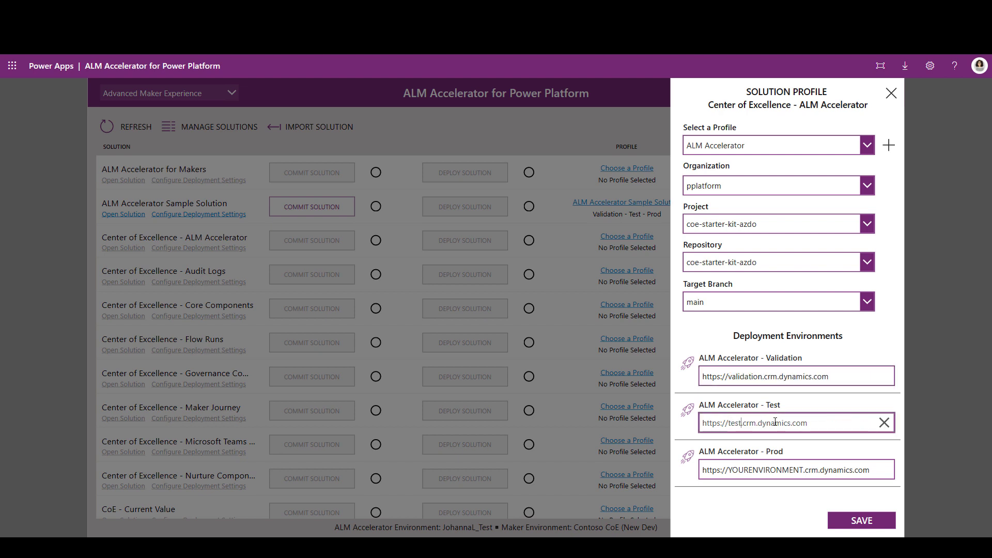
double_click(776, 469)
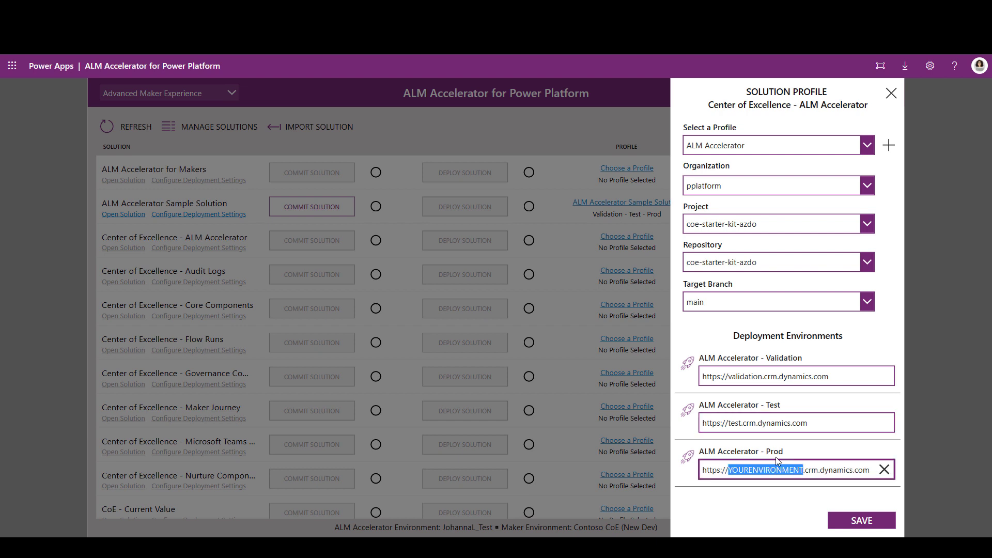
text(prod)
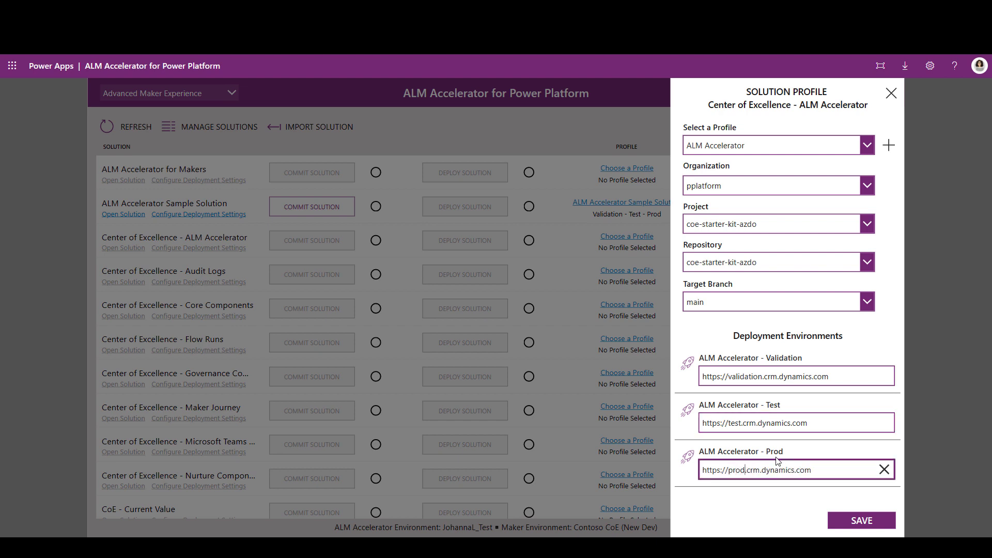
click(866, 523)
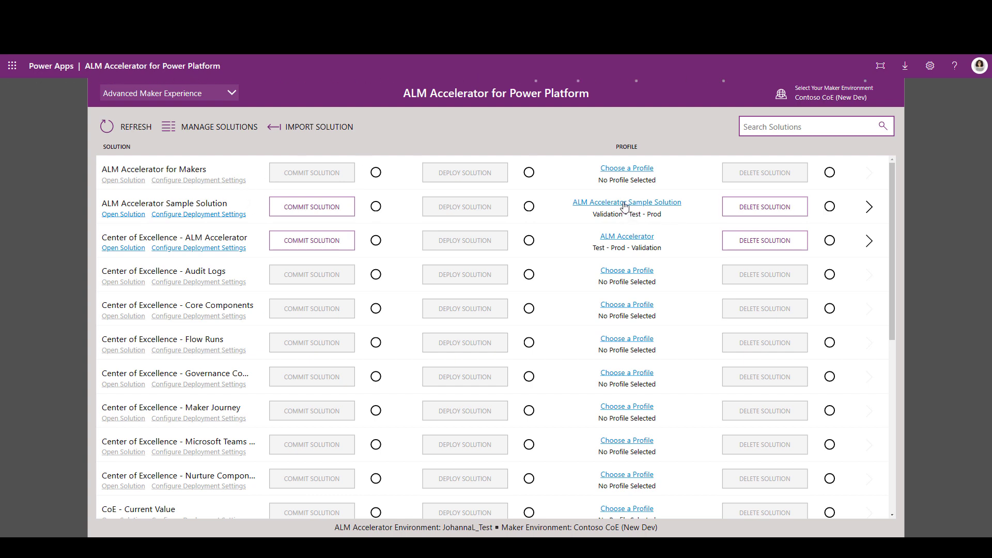
Step: Review the advanced commit options for ALM Accelerator Sample Solution without committing it
click(124, 215)
click(179, 129)
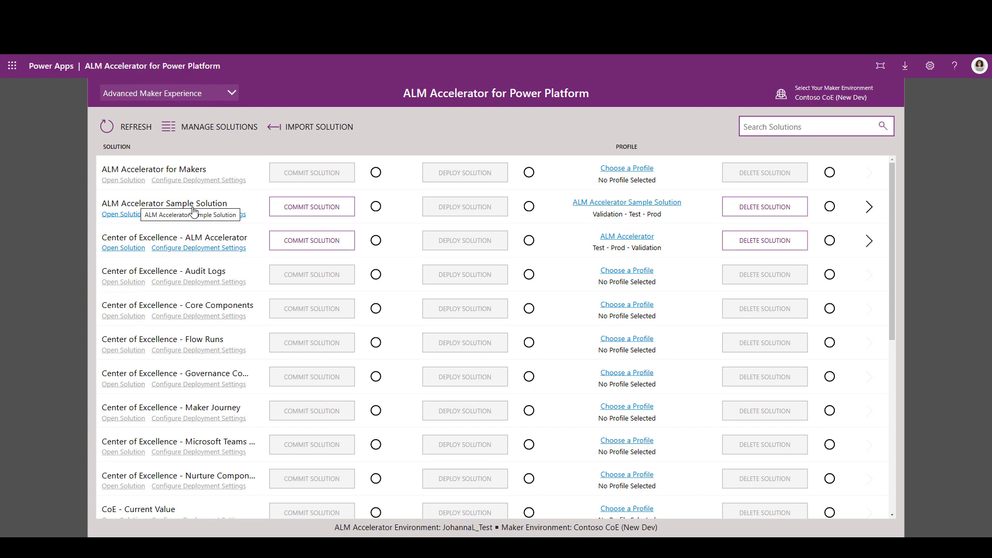
click(329, 212)
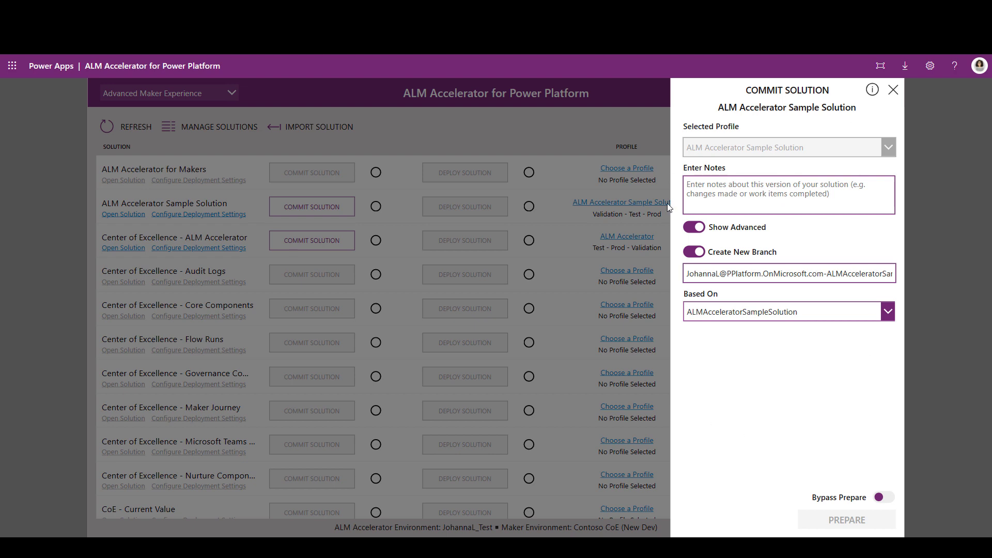
click(894, 91)
Step: Switch to the Maker Experience and prepare to save ALM Accelerator Sample Solution with the notes "This is good"
click(157, 93)
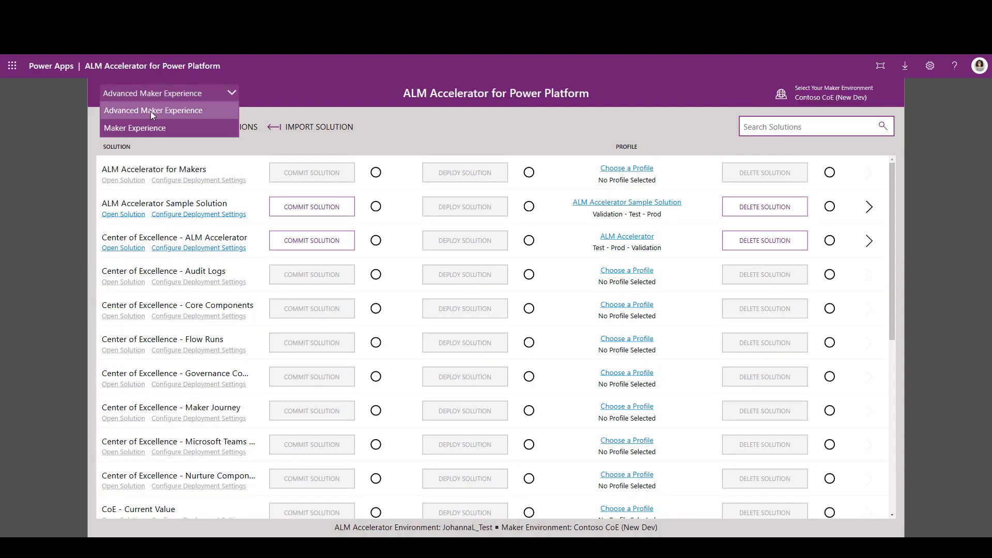
click(148, 128)
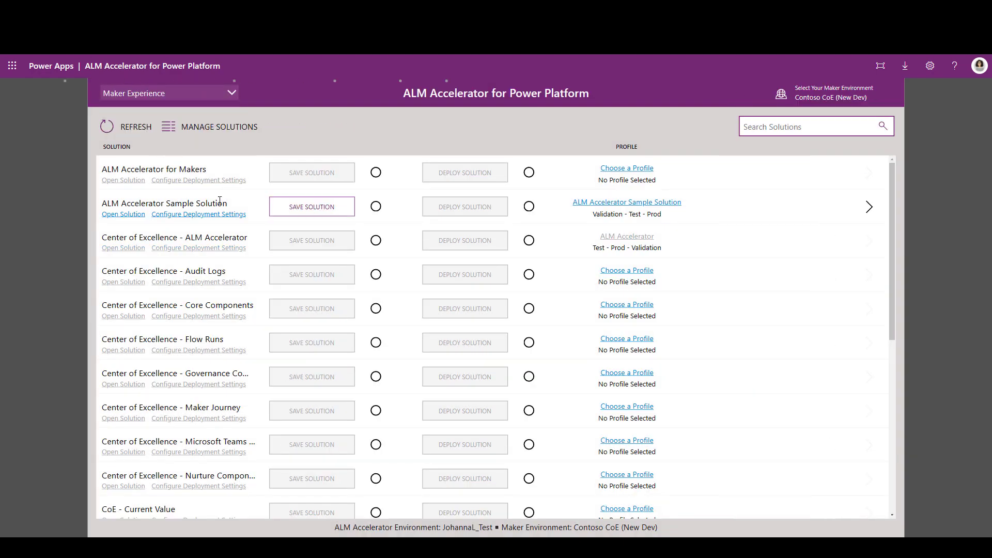
click(311, 208)
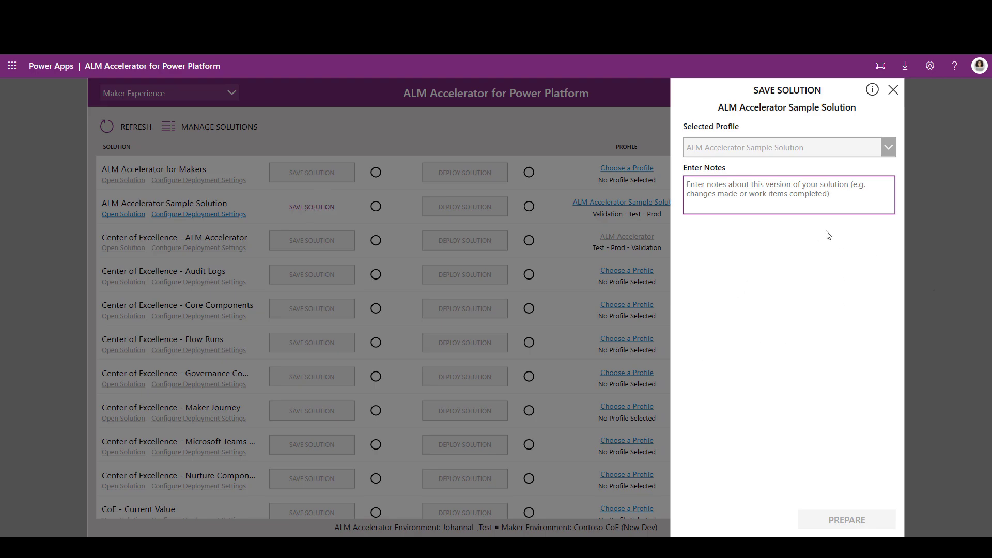
click(711, 184)
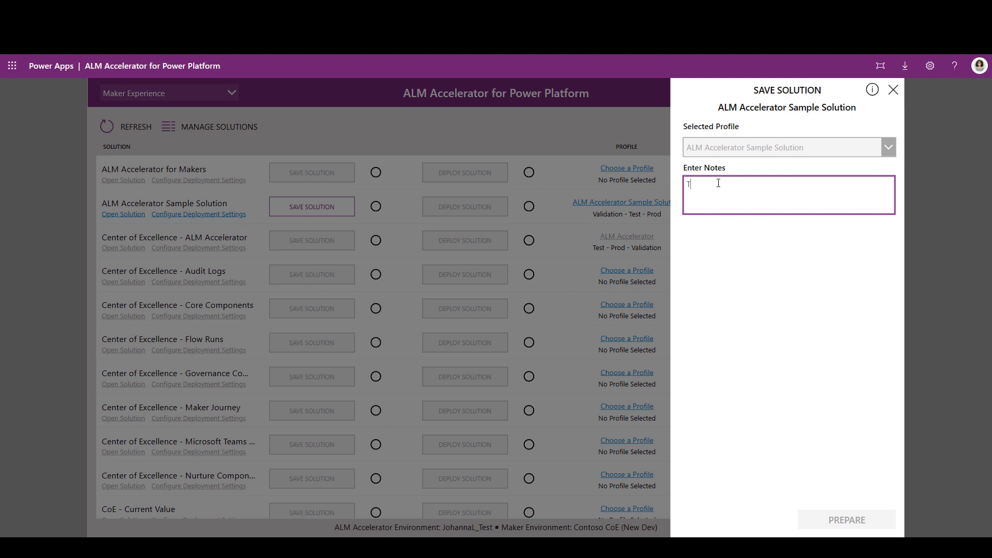
text(This is good)
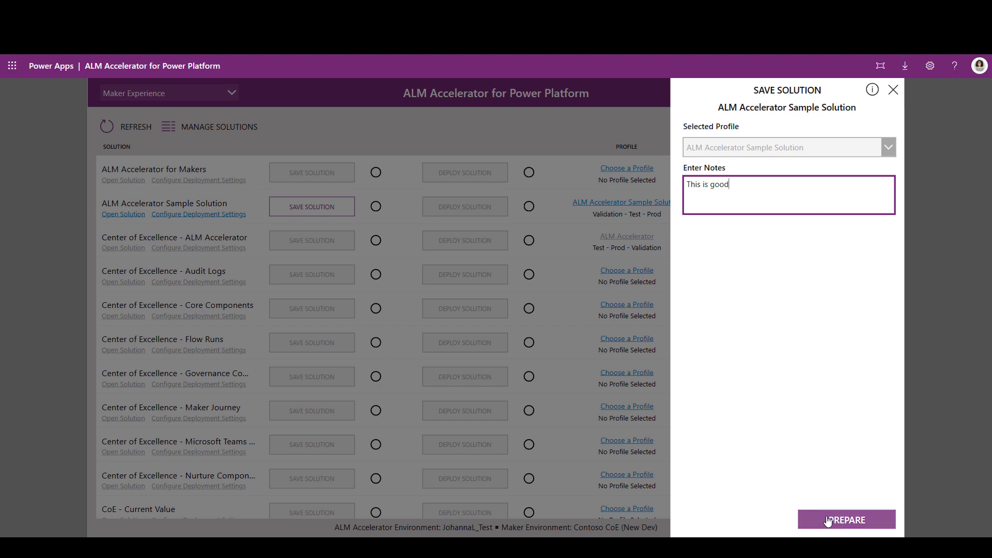
click(864, 521)
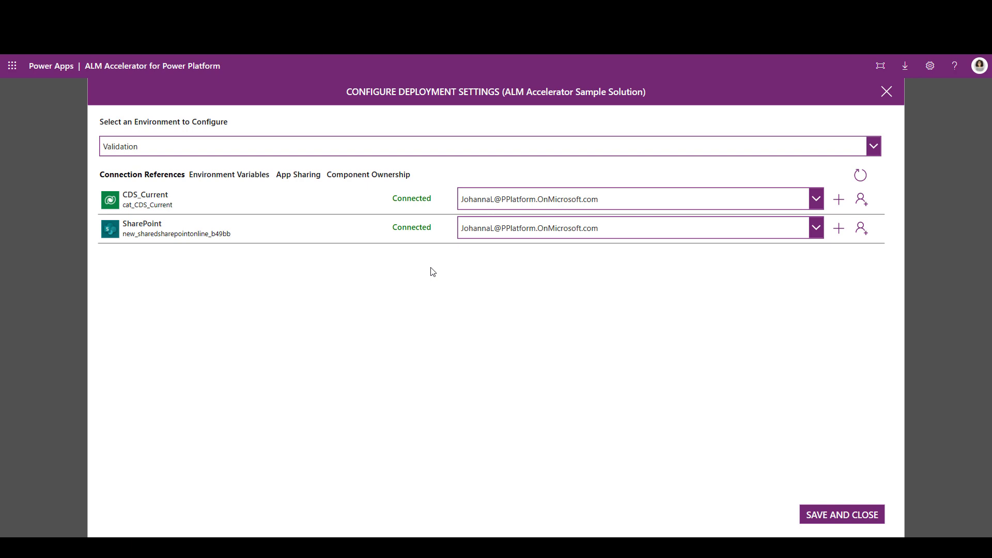
Step: Create a new Microsoft Dataverse connection for the CDS_Current reference in the Validation environment, using the signed-in account
click(282, 155)
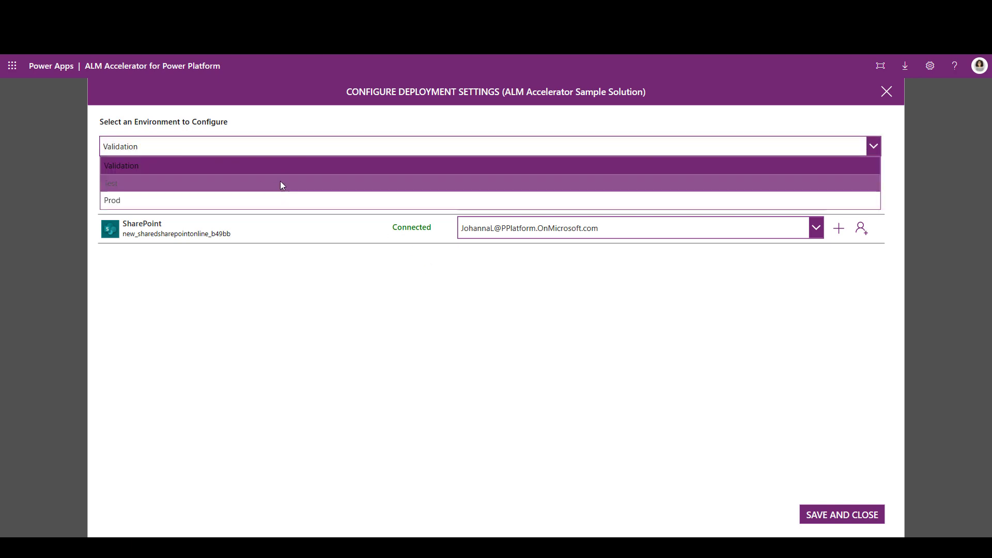
click(281, 166)
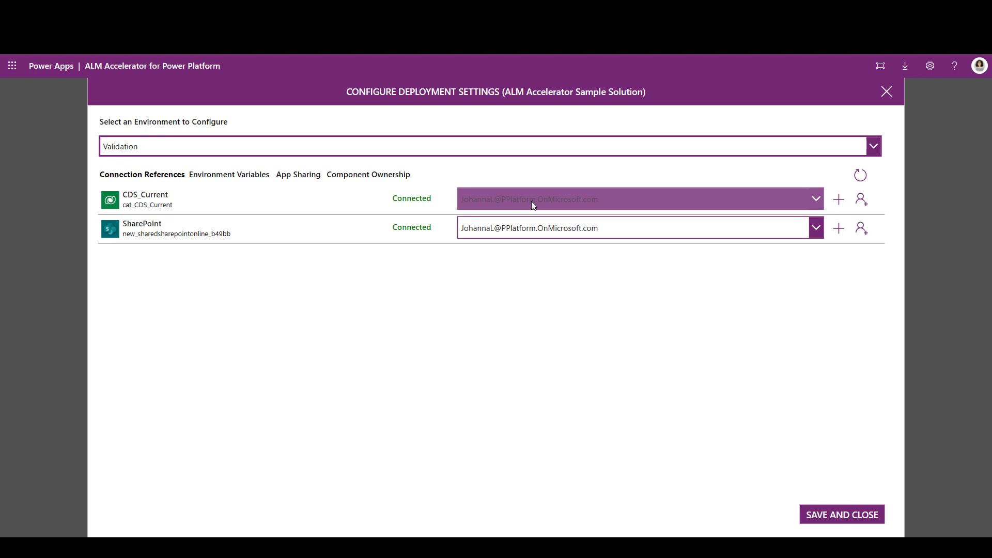
click(839, 200)
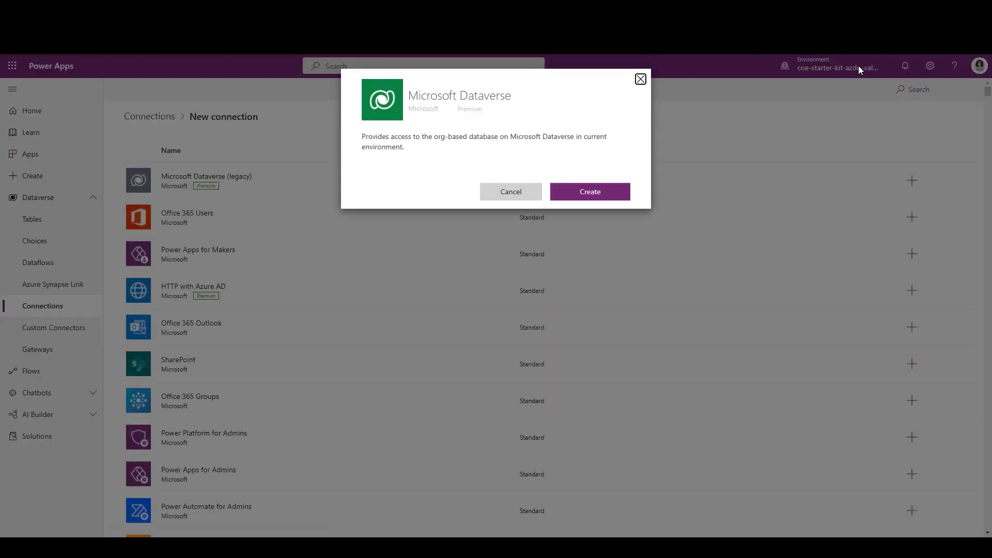
click(596, 192)
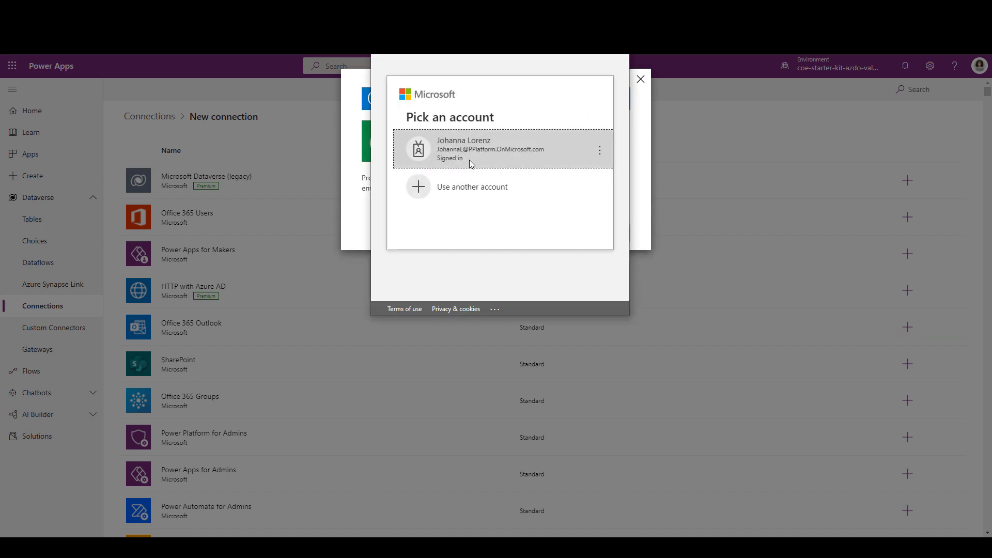
click(464, 149)
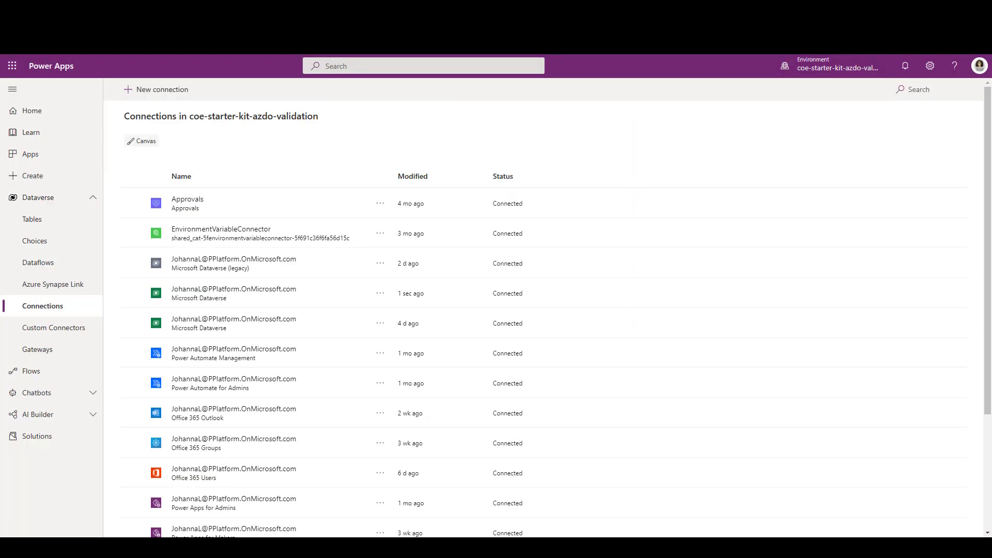
Step: Return to the ALM Accelerator deployment settings, refresh the connection references and check the connections available for CDS_Current
key(ctrl+shift+Tab)
click(759, 198)
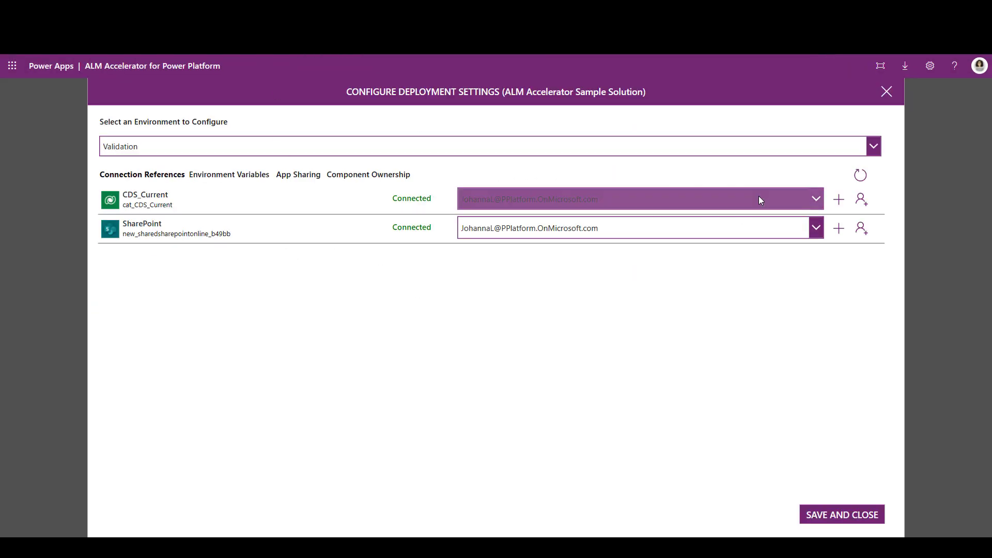
click(860, 176)
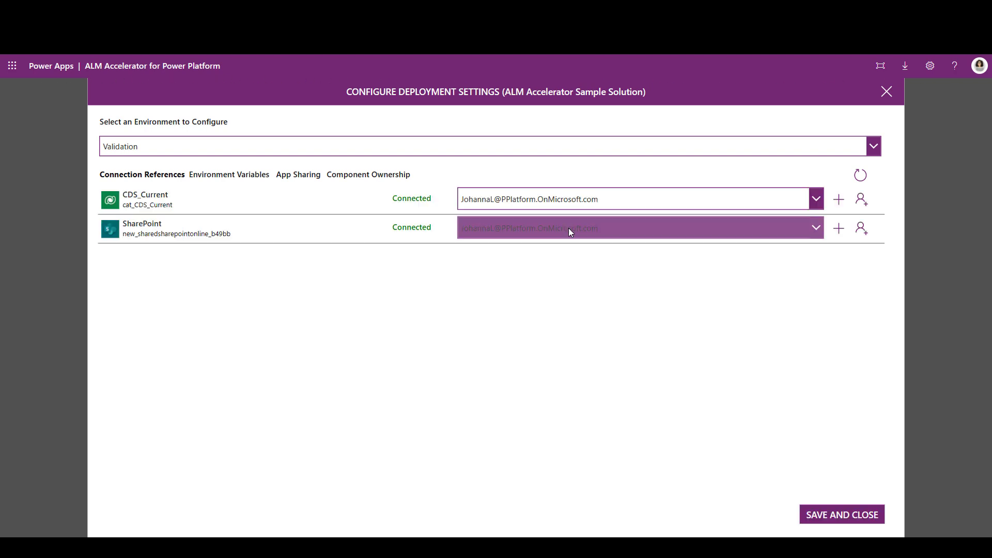
click(693, 201)
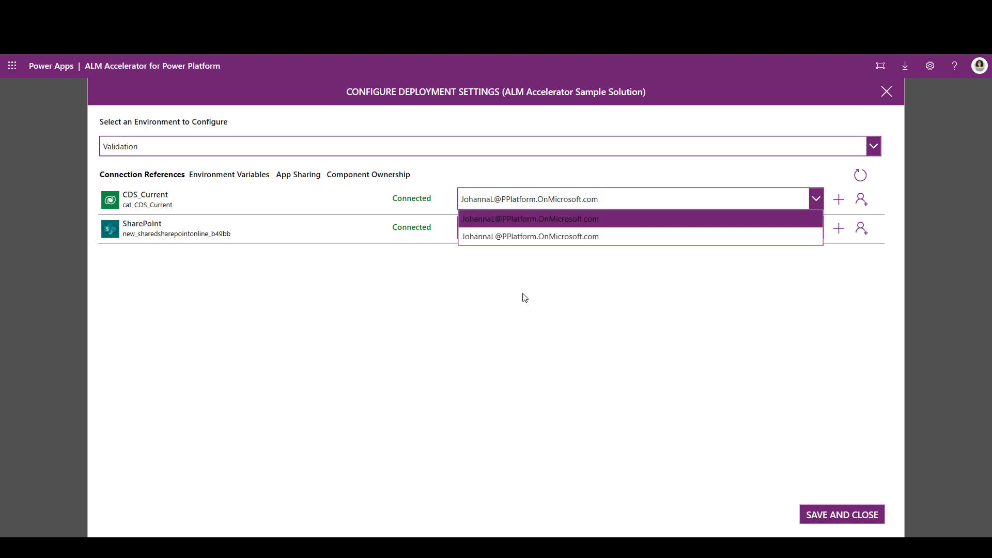
click(220, 176)
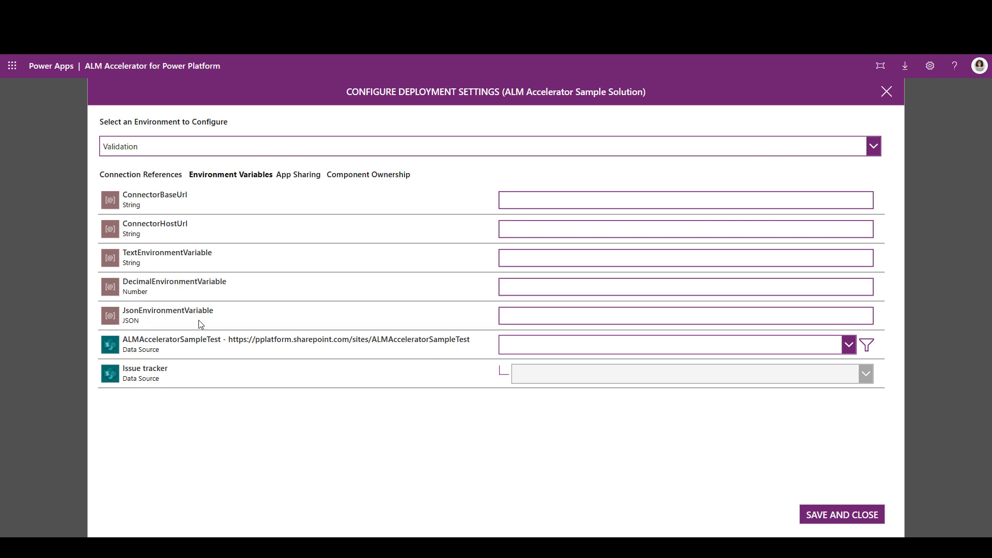
click(225, 150)
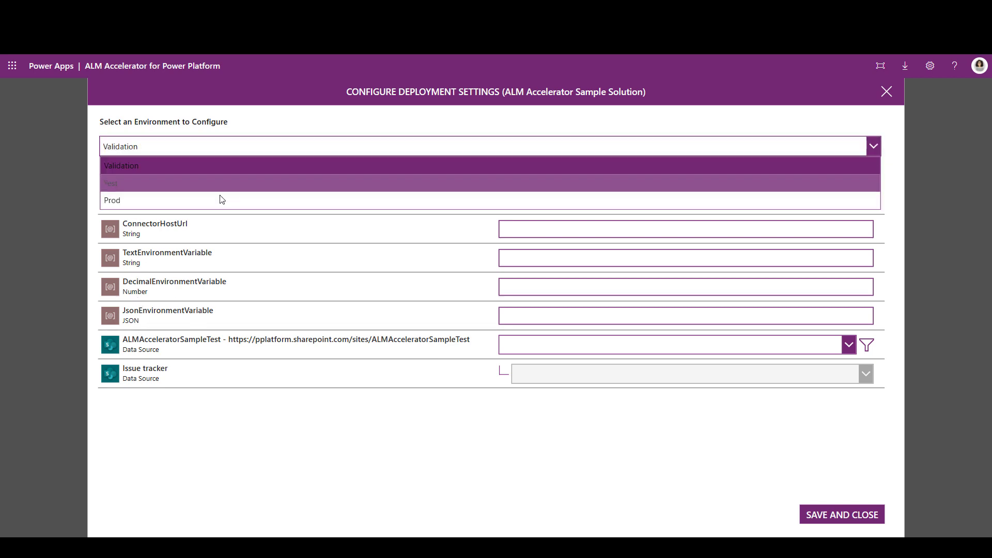
click(215, 144)
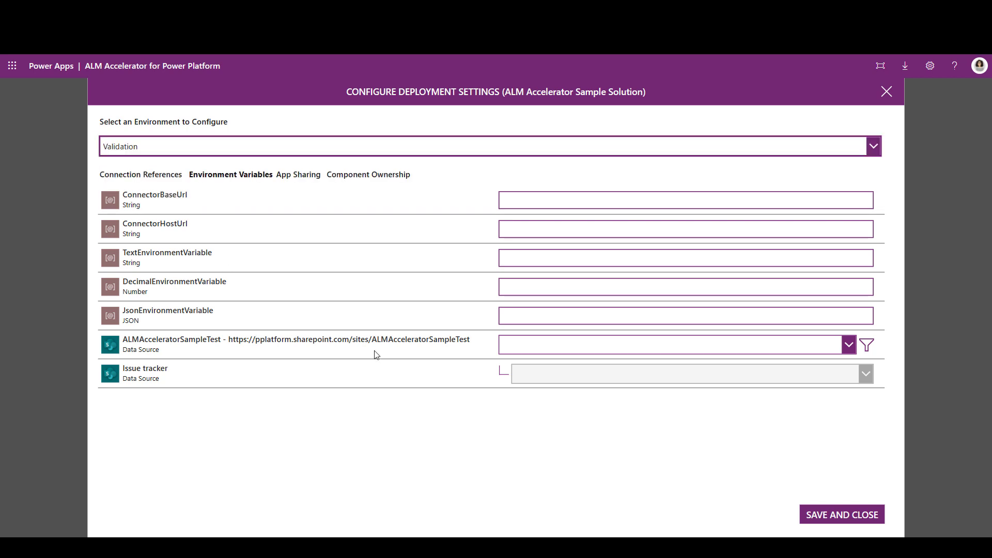
click(849, 345)
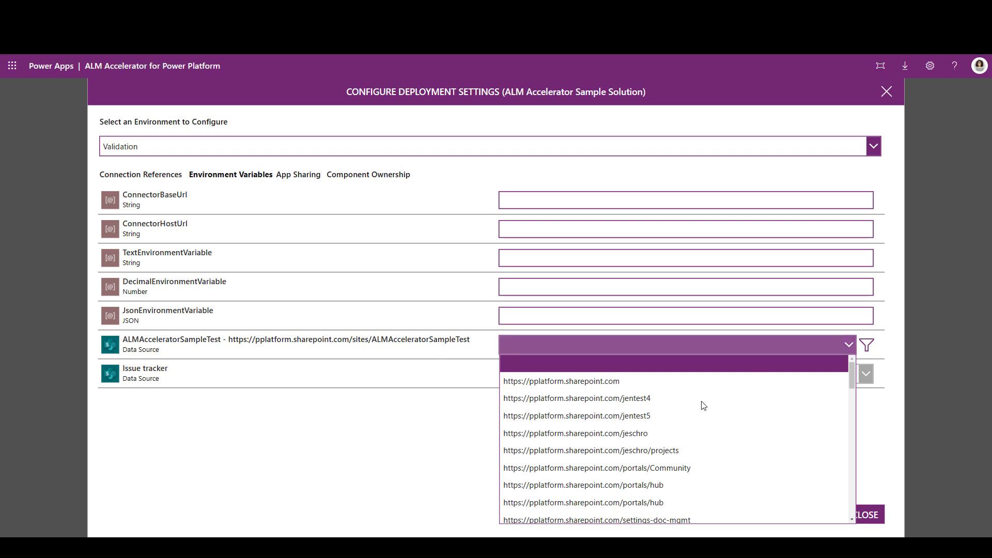
click(647, 435)
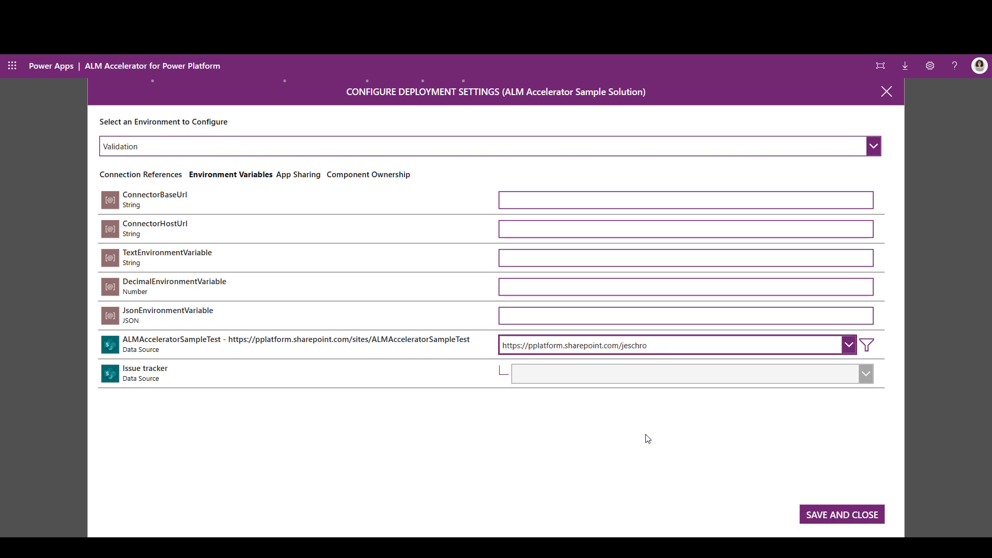
click(786, 373)
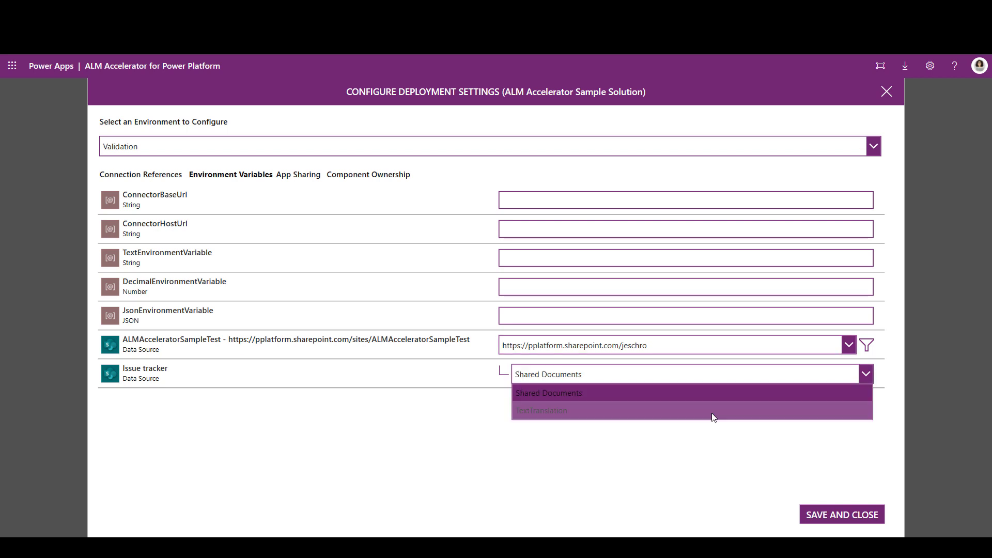
click(709, 401)
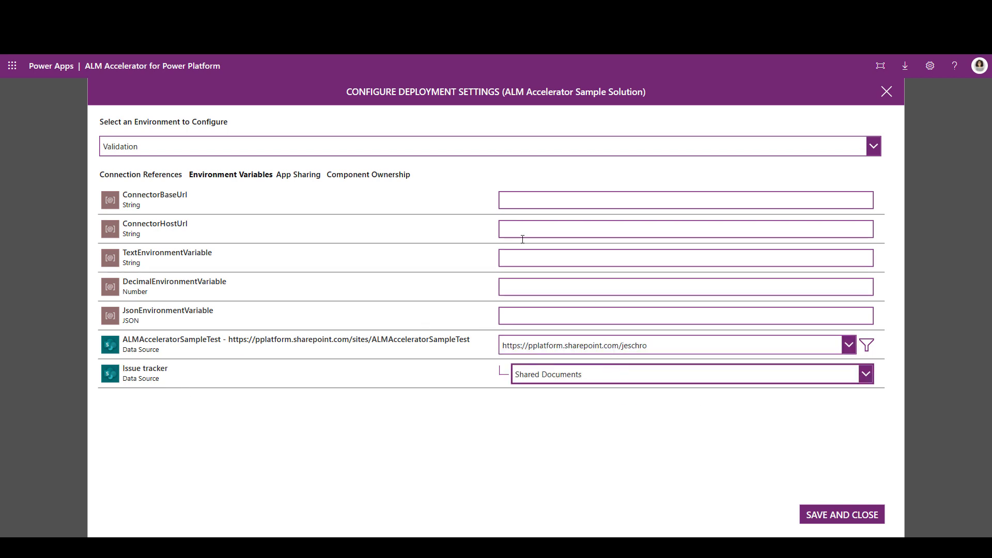
Step: Share DevOpsKitSampleCanvasApp with the alm-accelerator-for-advanced-makers group in the Validation environment, keeping the Can View permission
click(297, 176)
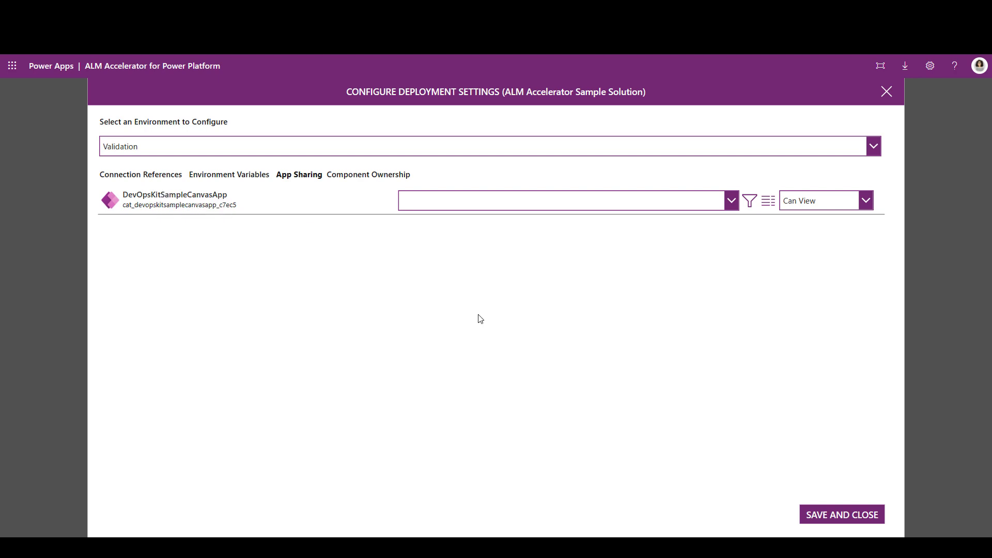
click(730, 203)
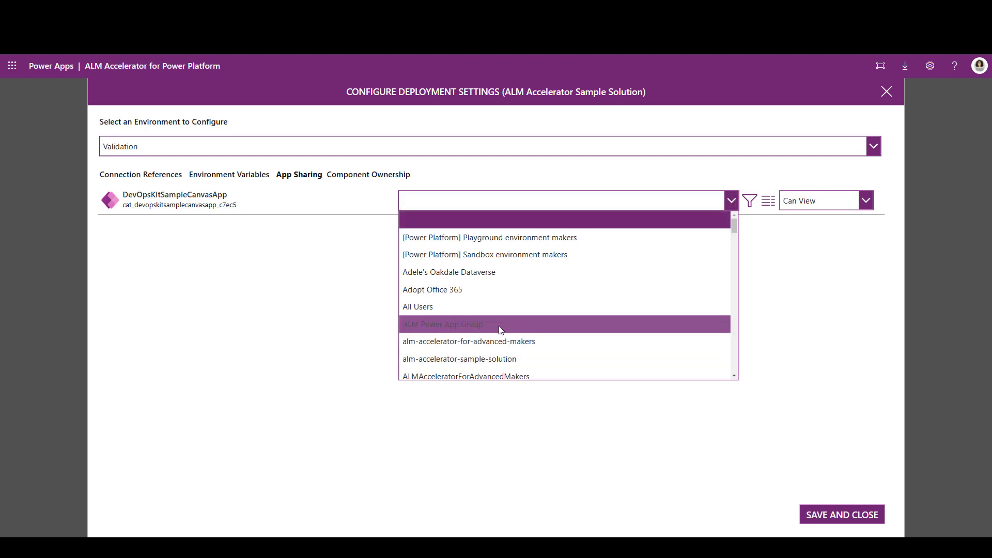
click(494, 344)
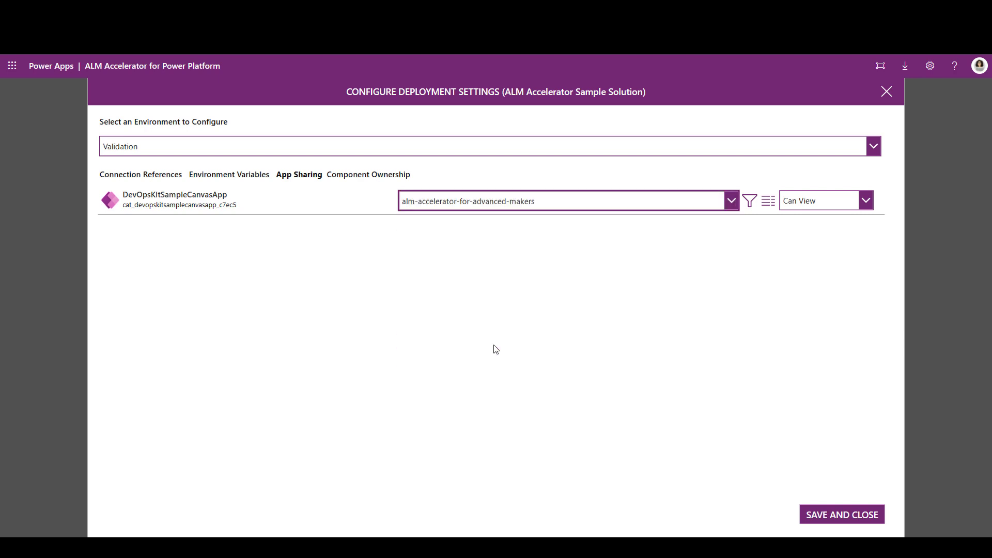
click(843, 204)
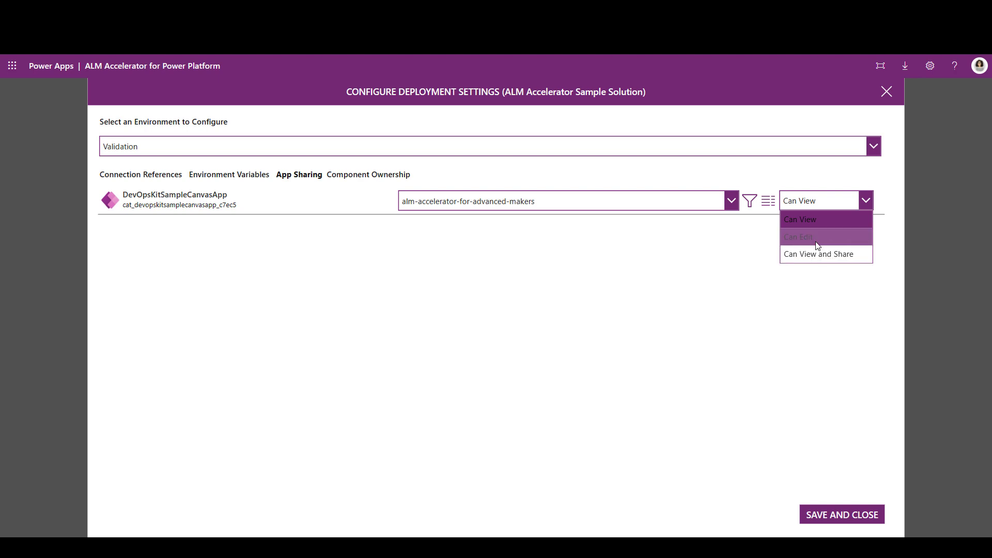
click(711, 252)
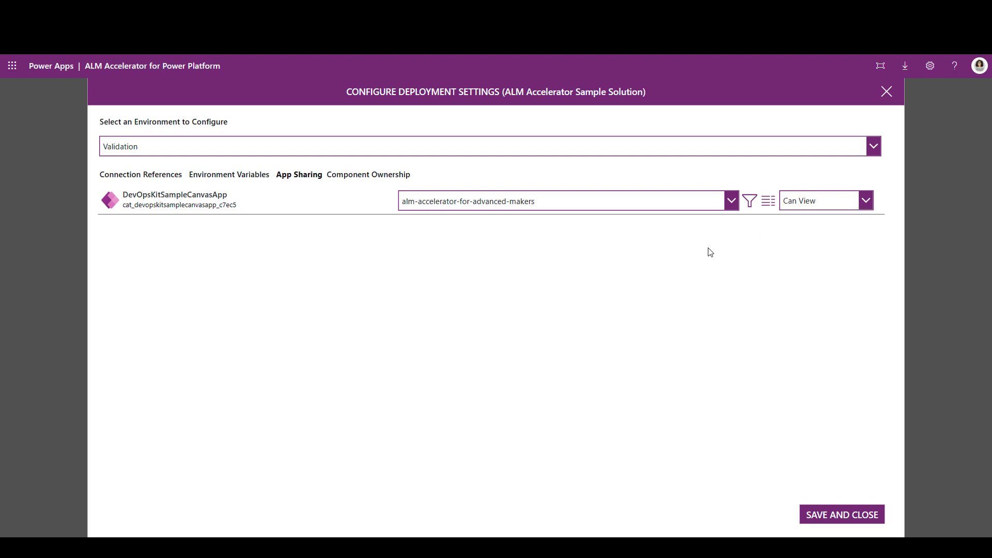
click(771, 203)
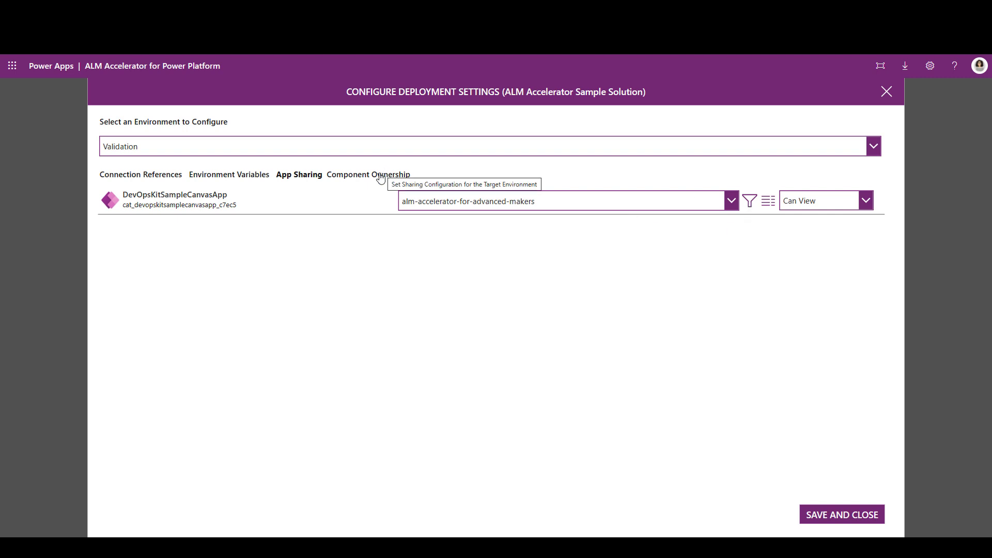
Step: Assign a user account as owner of the CallMeFromCanvasApp flow in the Validation environment, then save and close the deployment settings
click(381, 177)
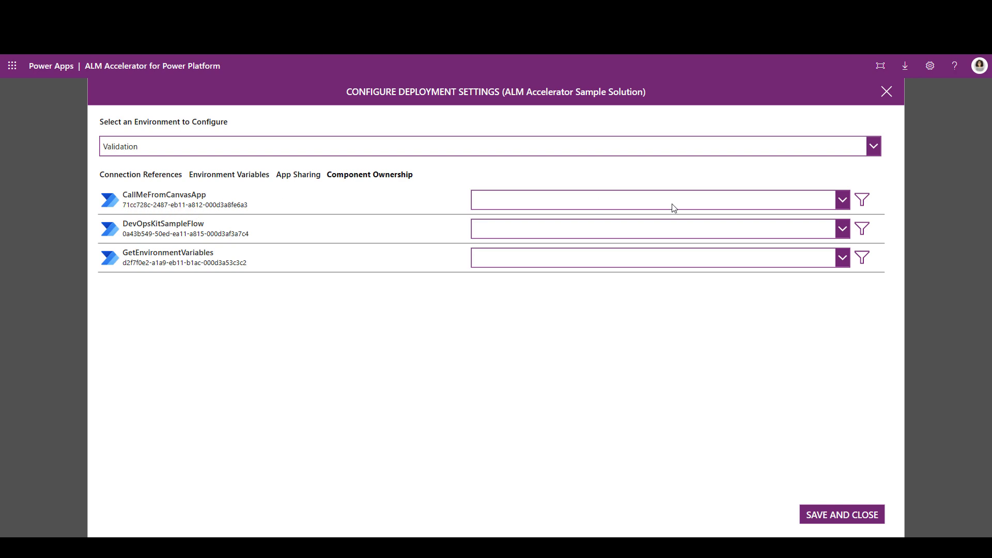
click(842, 201)
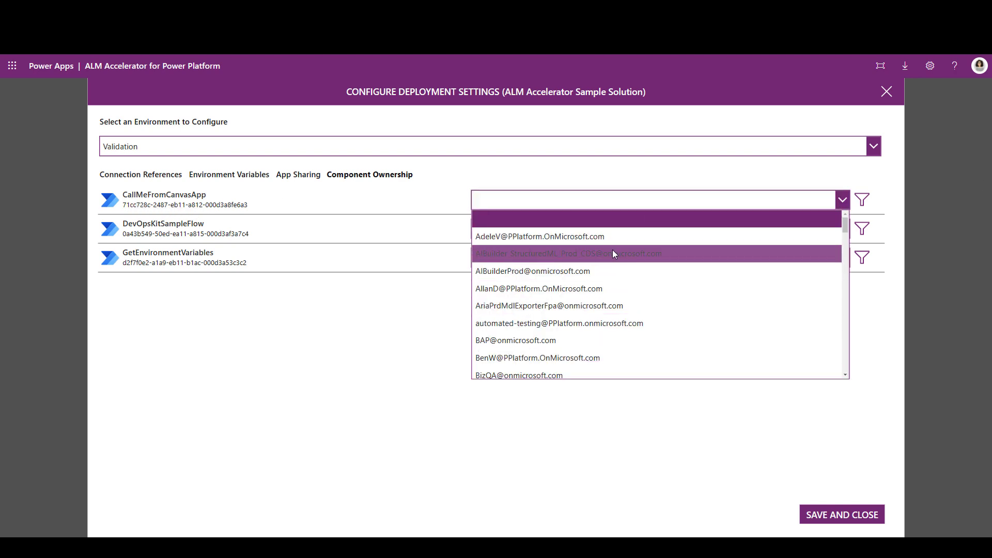
click(612, 354)
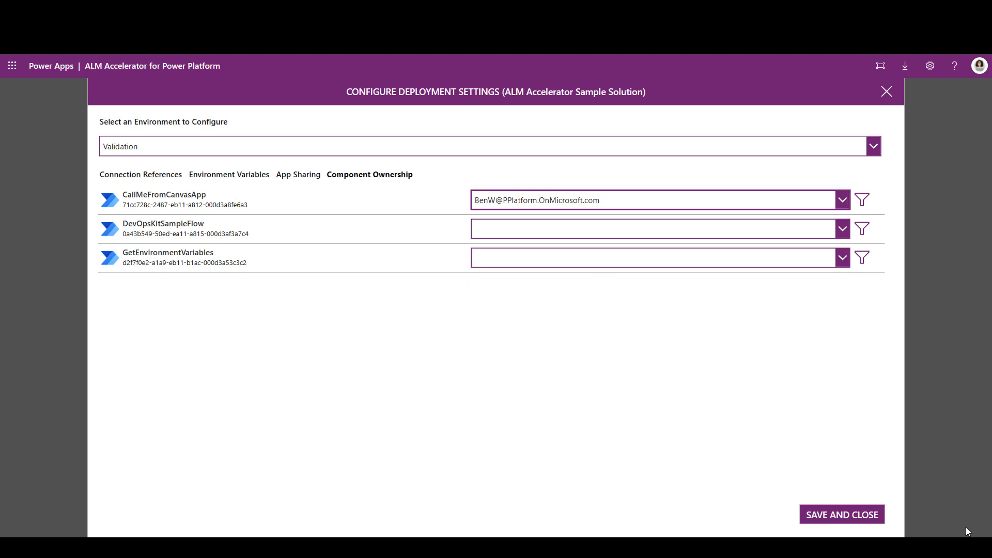
click(530, 150)
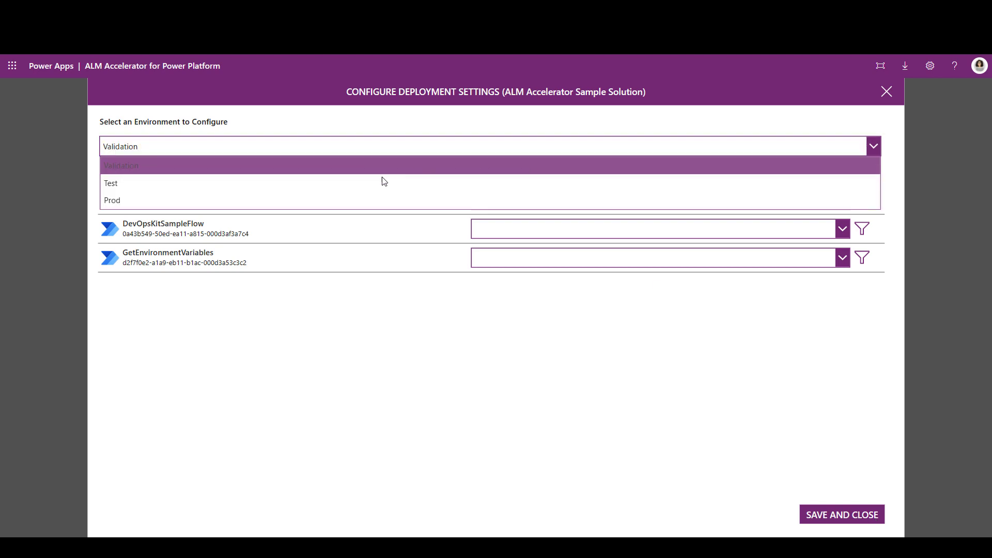
click(383, 147)
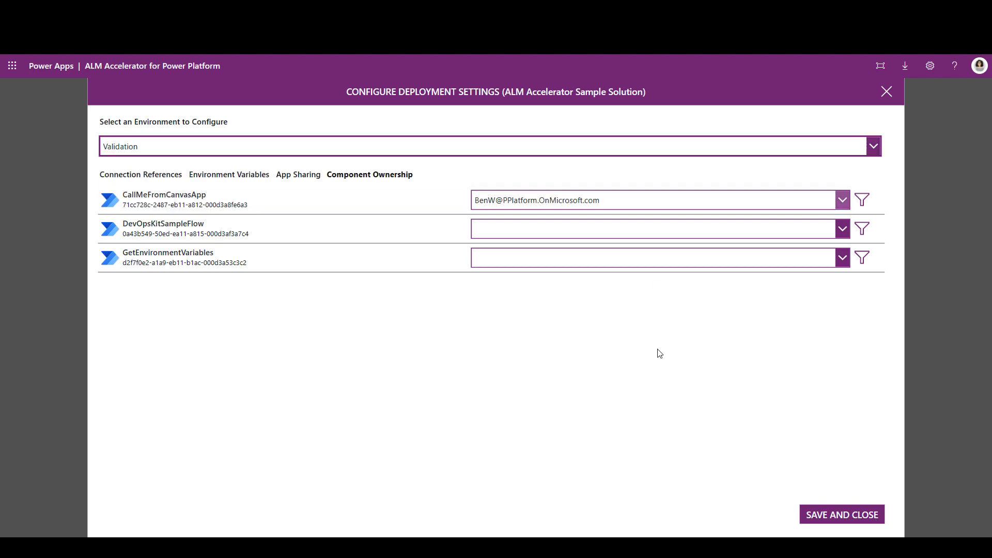
click(841, 517)
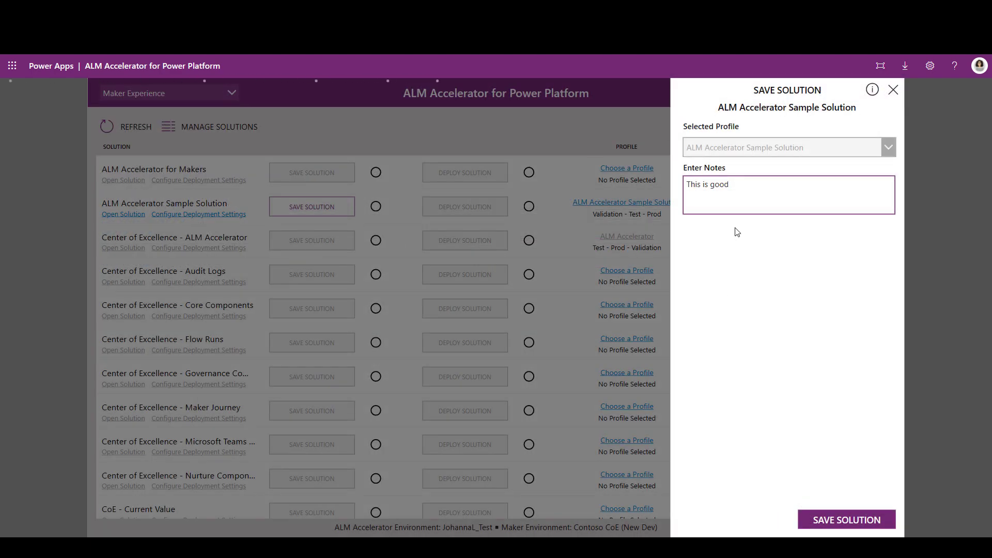
Step: Save the ALM Accelerator Sample Solution with the note "This is good" and check its save status
click(840, 524)
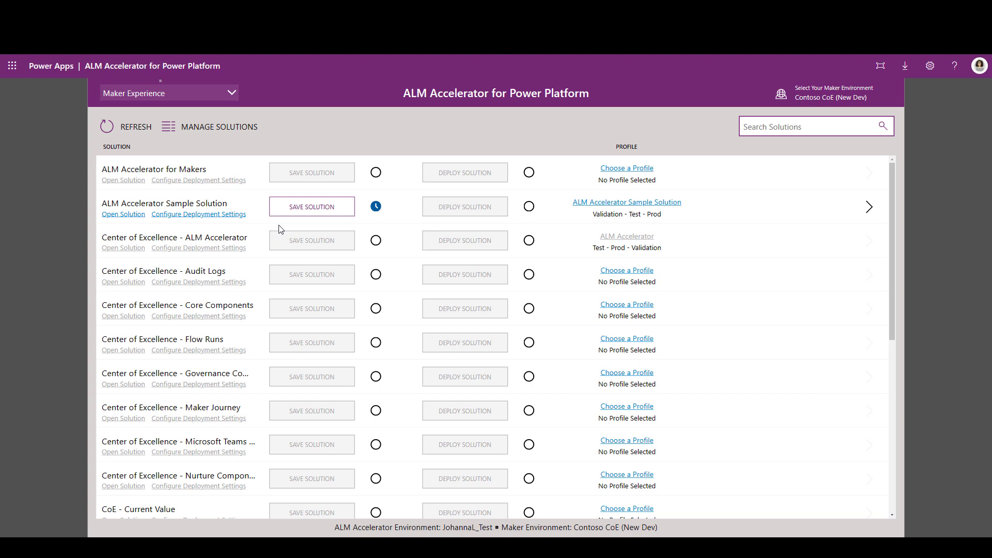
mouse_move(373, 206)
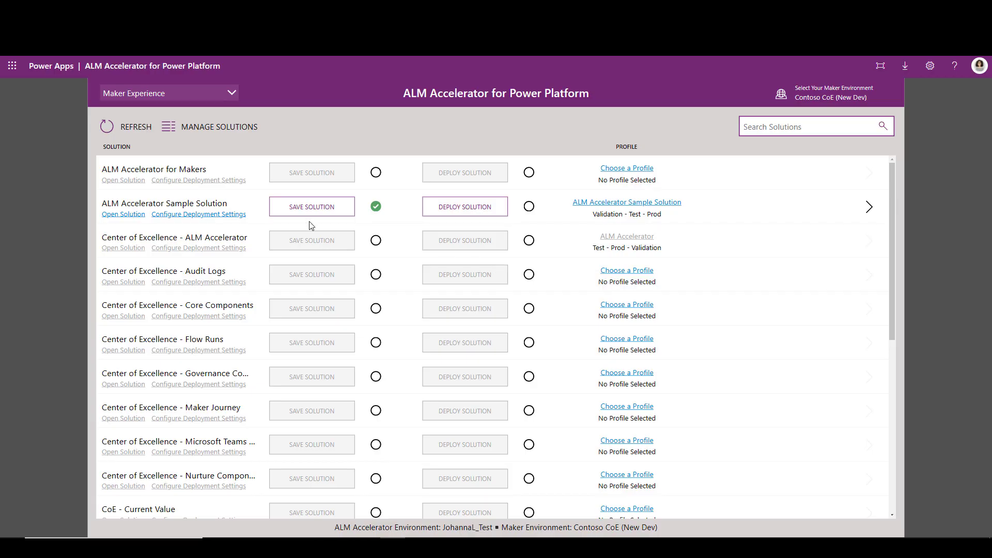
mouse_move(377, 207)
Step: Check the sample solution's commit status in the Advanced Maker Experience, then return to the Maker Experience
click(231, 94)
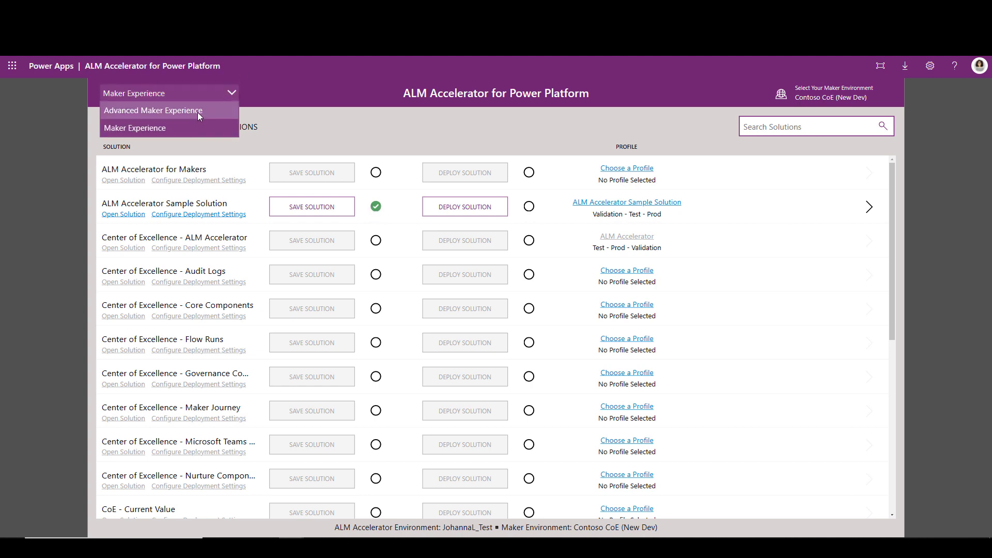
click(198, 112)
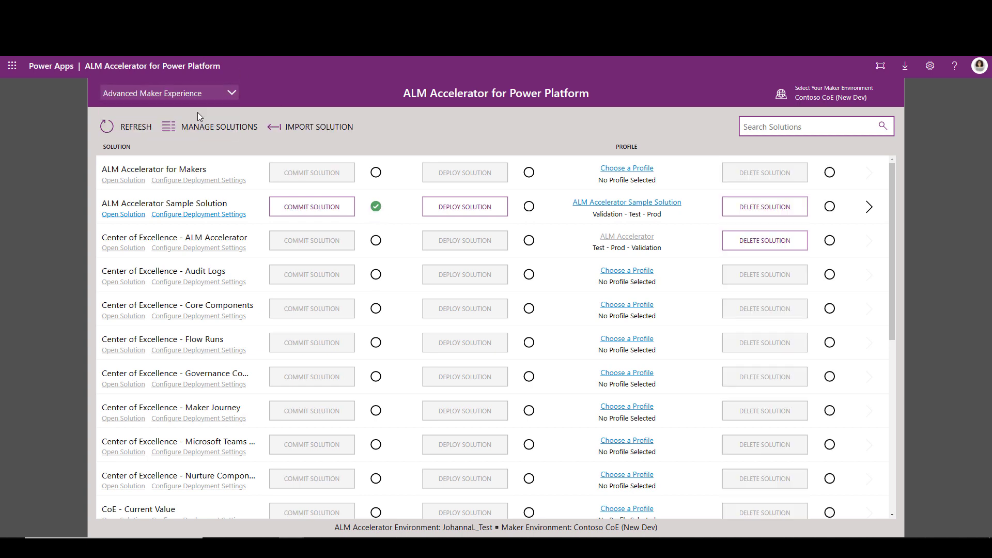
click(376, 207)
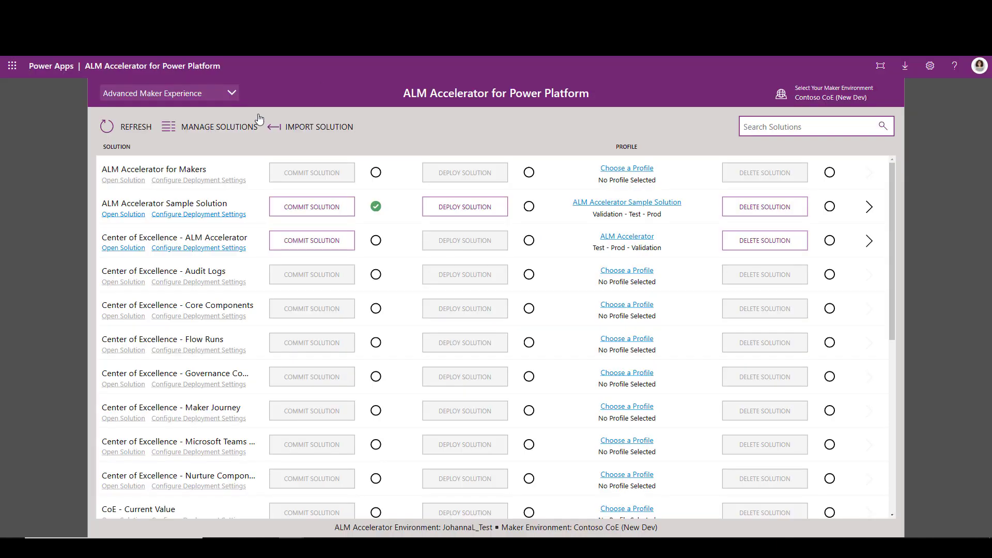
click(190, 91)
click(184, 128)
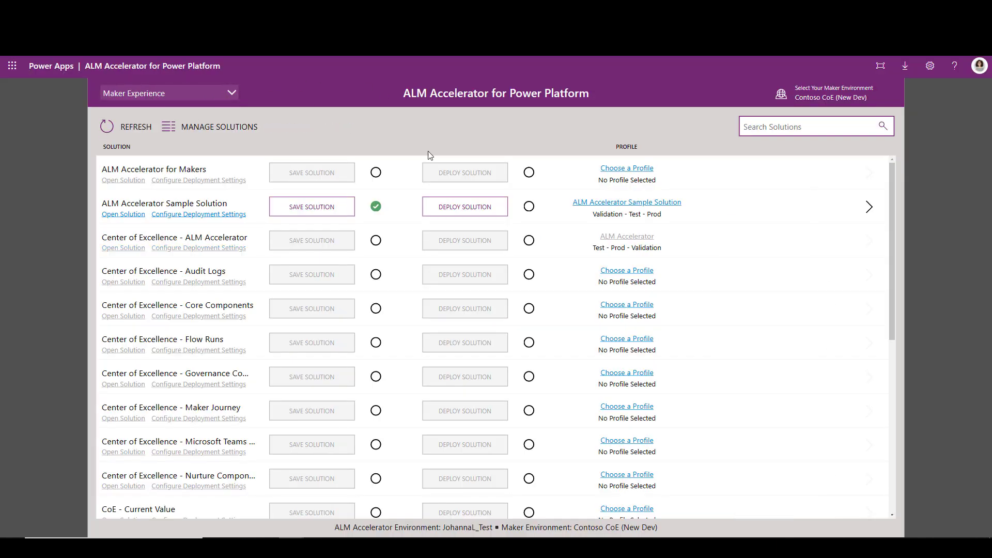
mouse_move(376, 208)
Step: Switch to the Advanced Maker Experience and view the request history of the ALM Accelerator Sample Solution
click(224, 92)
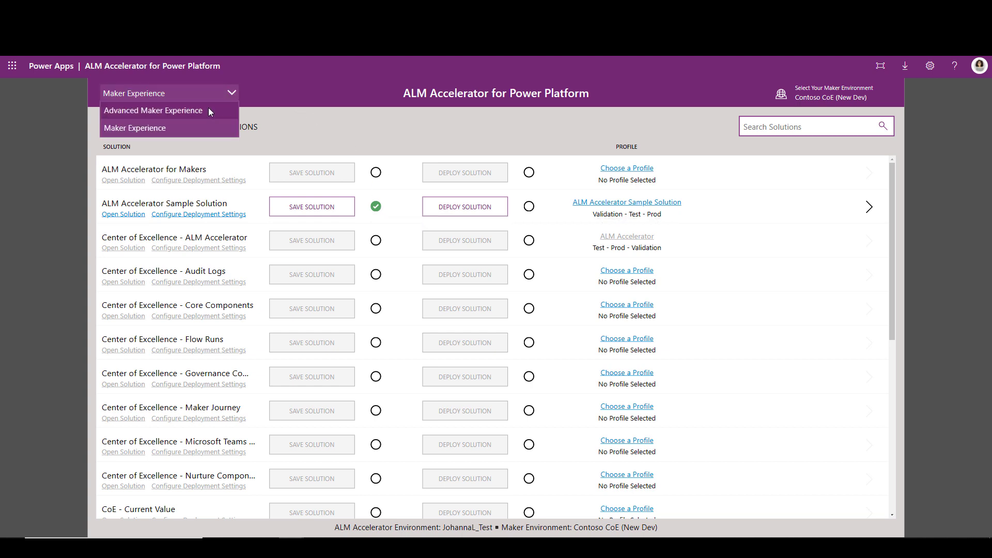
click(209, 110)
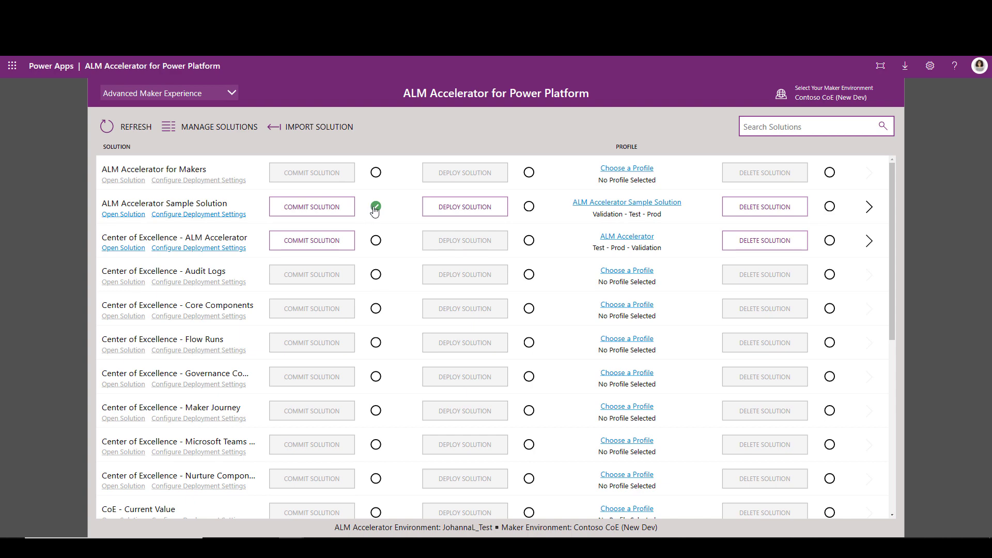
click(870, 207)
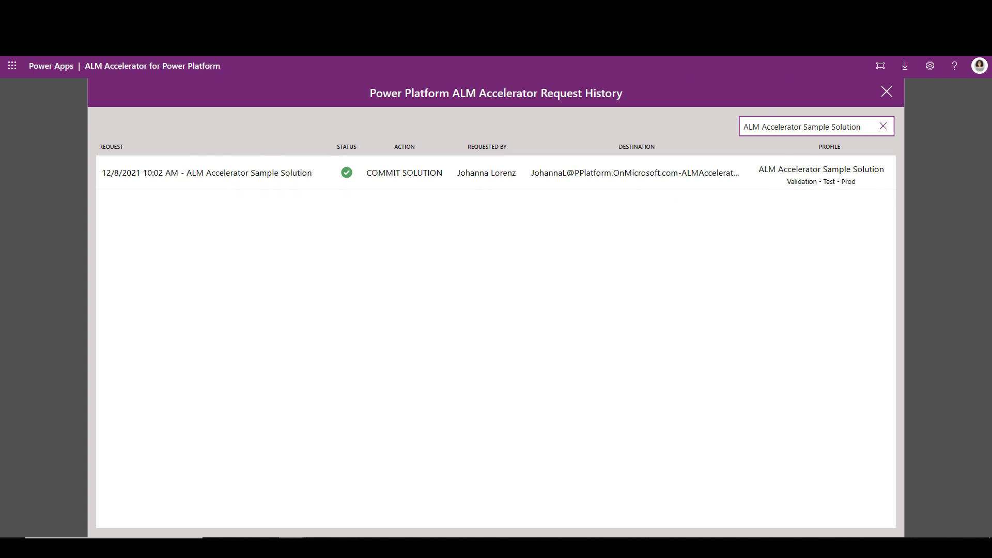
Step: Switch to the browser window with the maker view, examine the sample solution's request history there and close it
mouse_move(291, 548)
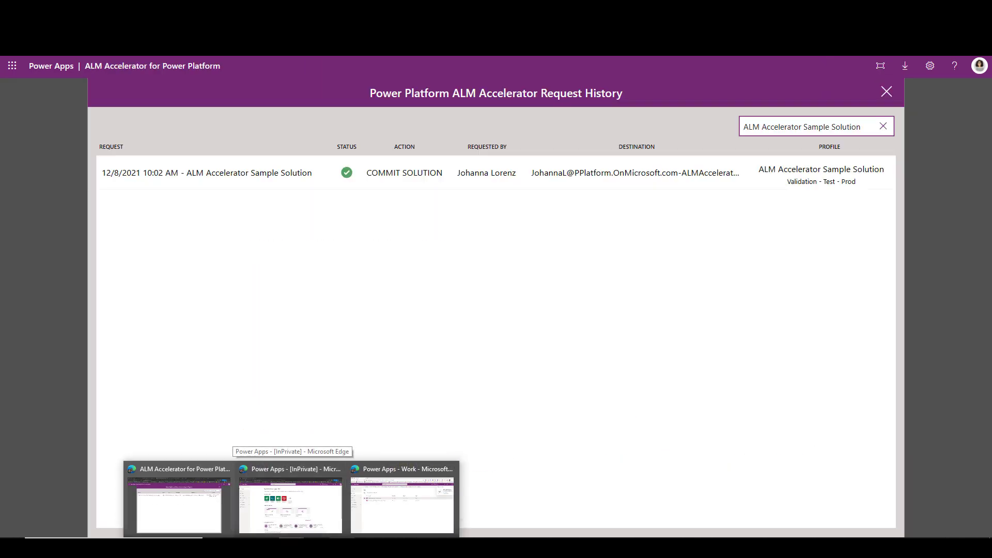
click(385, 507)
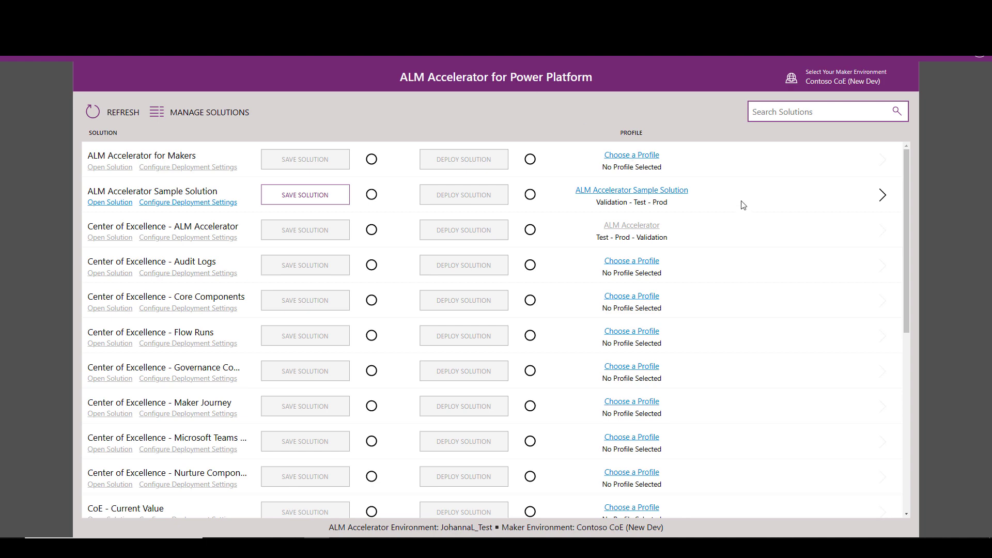
click(884, 197)
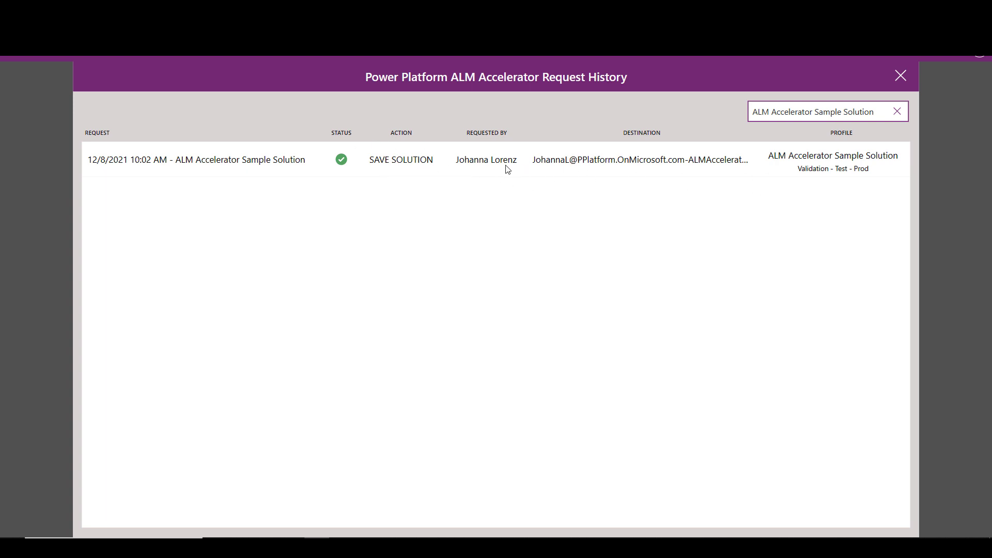
click(900, 76)
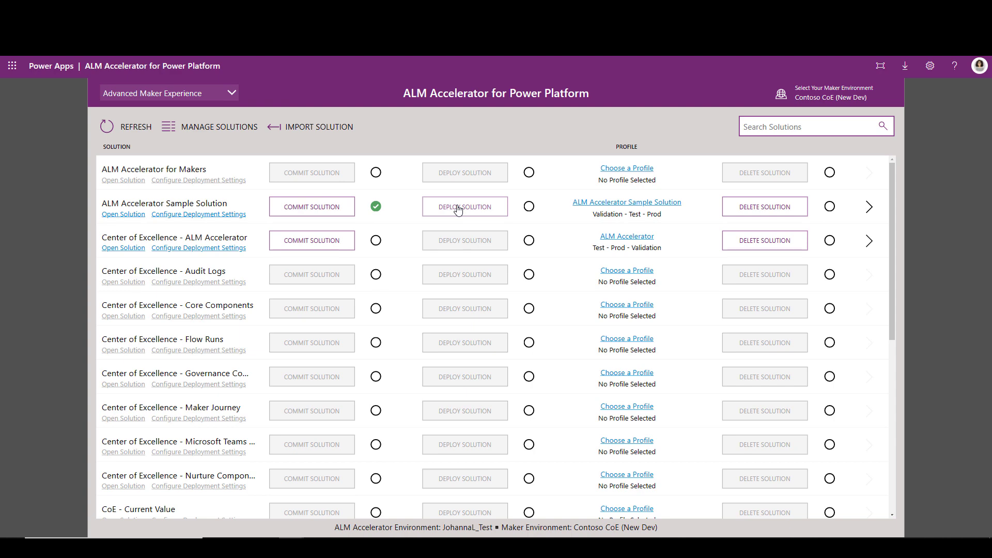
Step: View the sample solution's deployment form with advanced settings, close it and switch to the Maker Experience
click(459, 208)
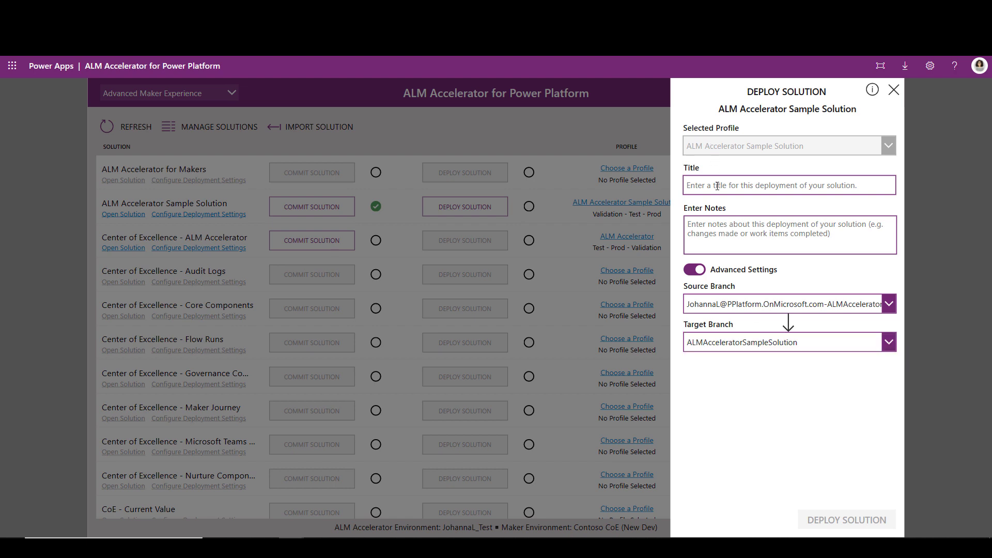
click(893, 90)
click(187, 93)
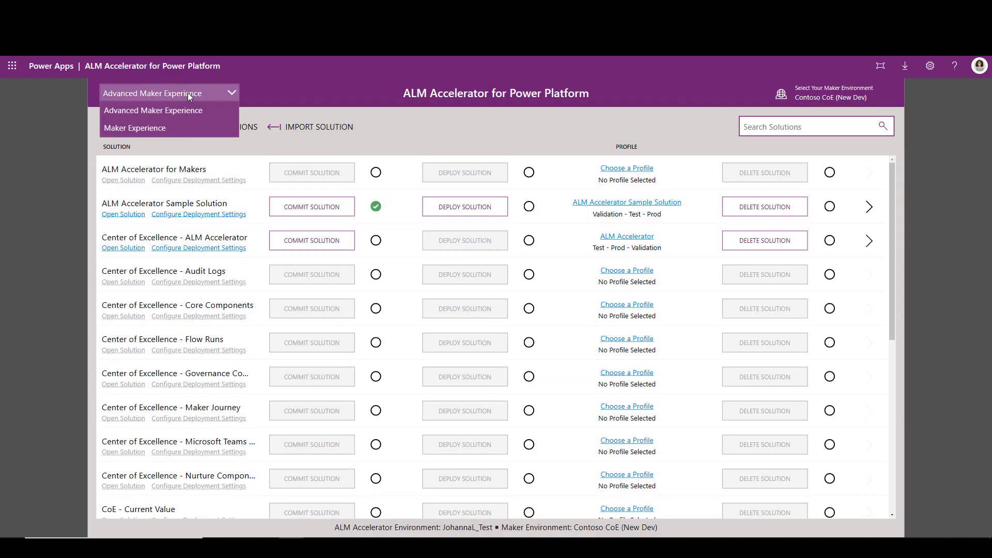
click(160, 127)
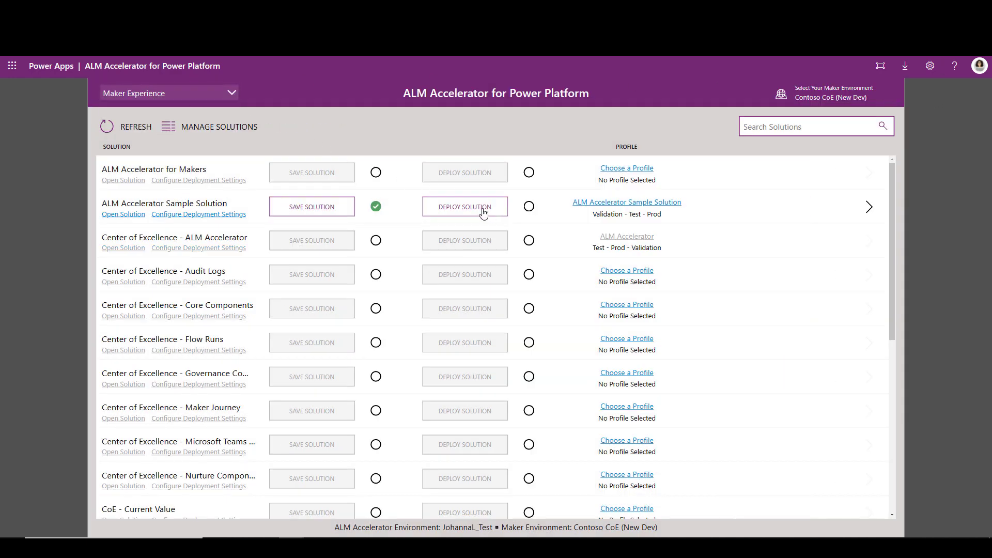
Step: Deploy the ALM Accelerator Sample Solution to the Test target with the title "Ready for testing" and empty notes
click(483, 209)
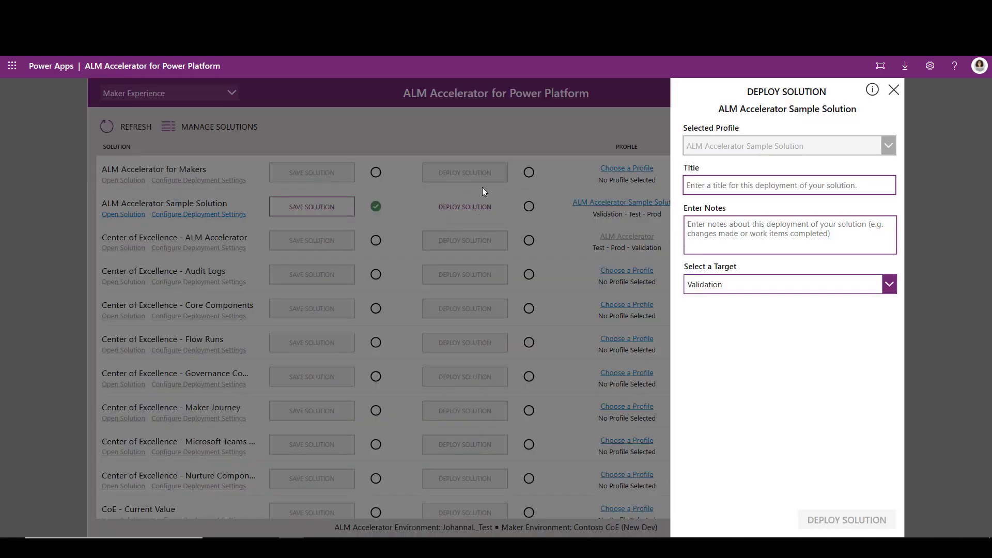
click(769, 185)
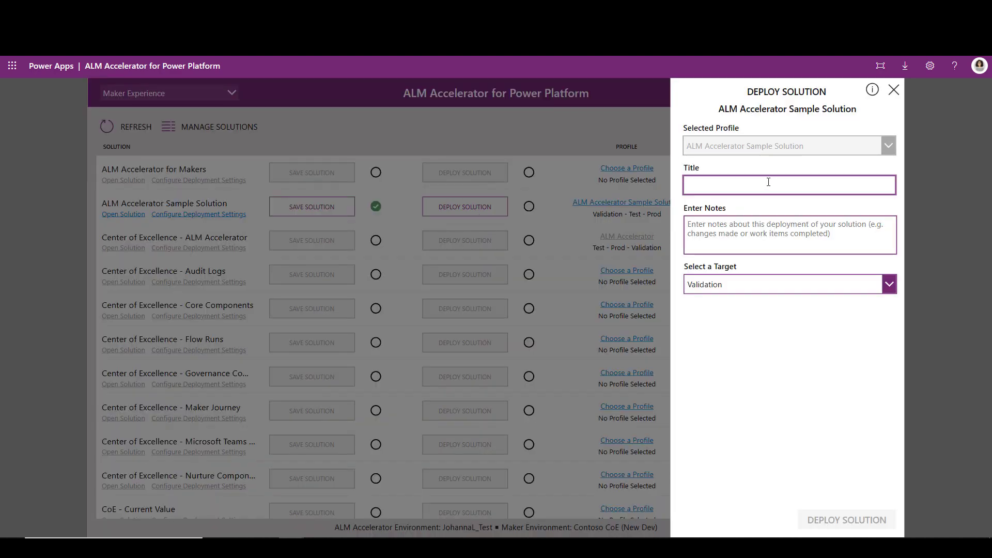
click(742, 231)
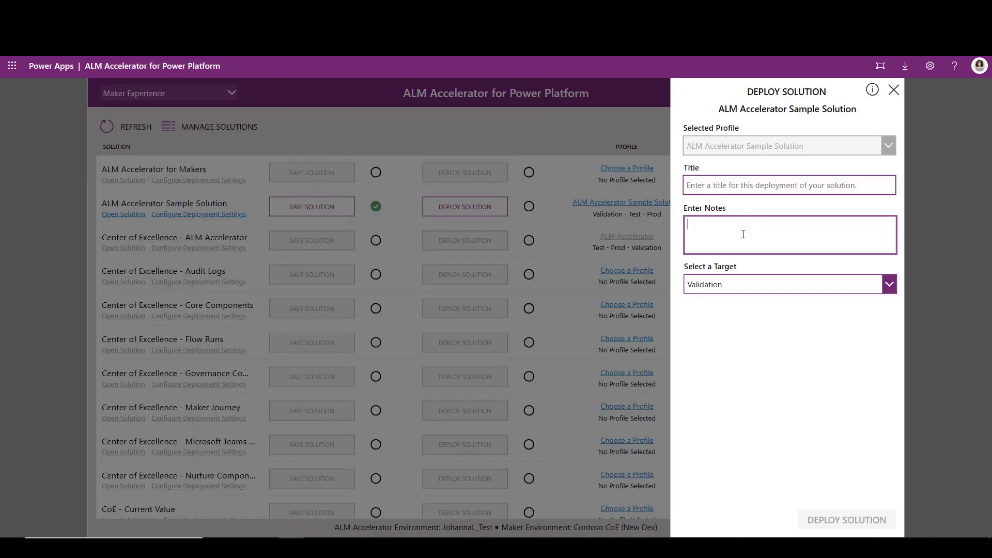
click(746, 292)
click(738, 321)
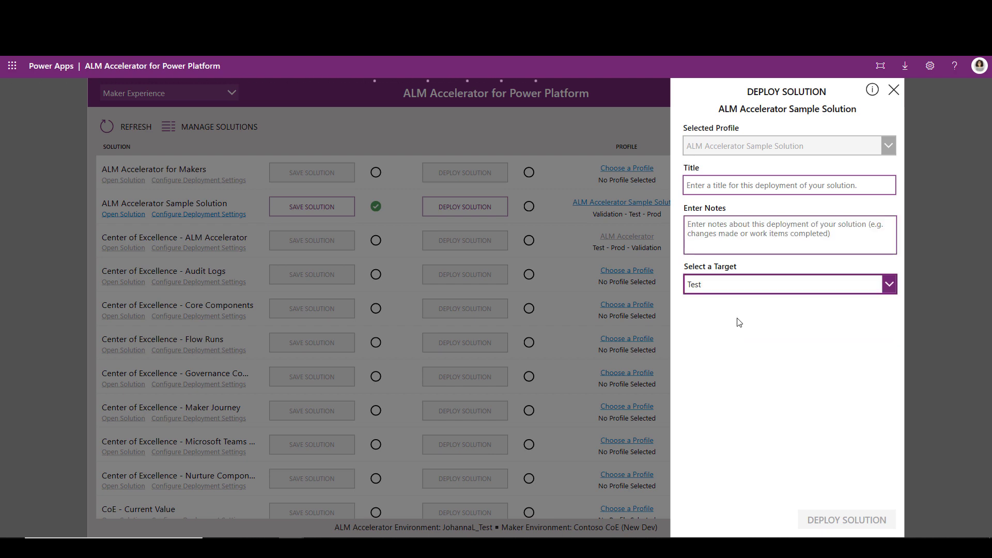
click(748, 190)
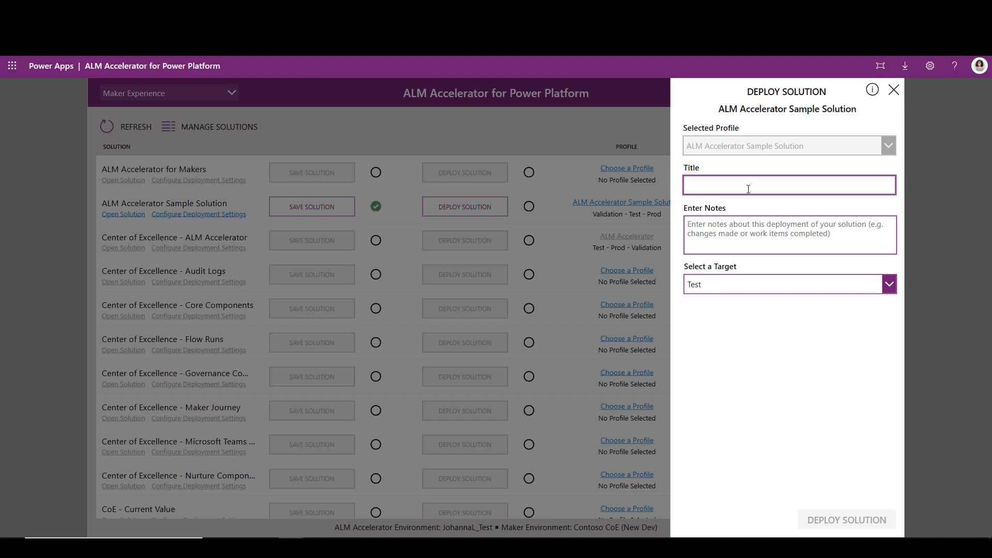
text(Ready)
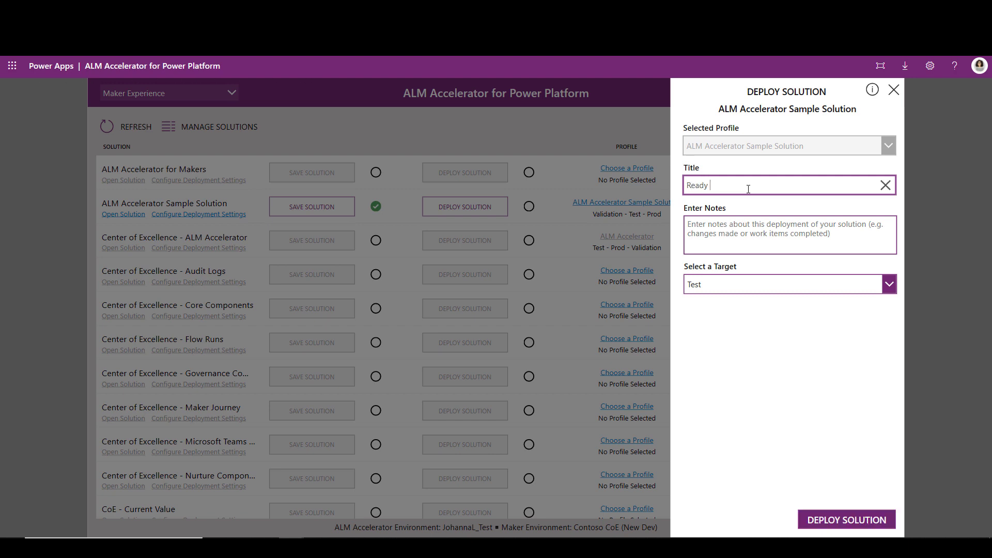
text( for testing)
key(Tab)
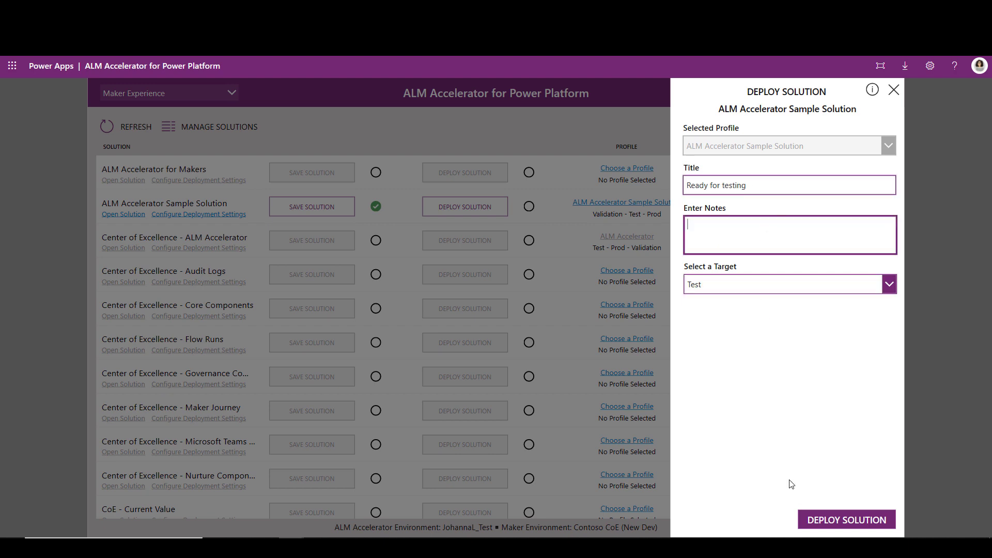
click(848, 520)
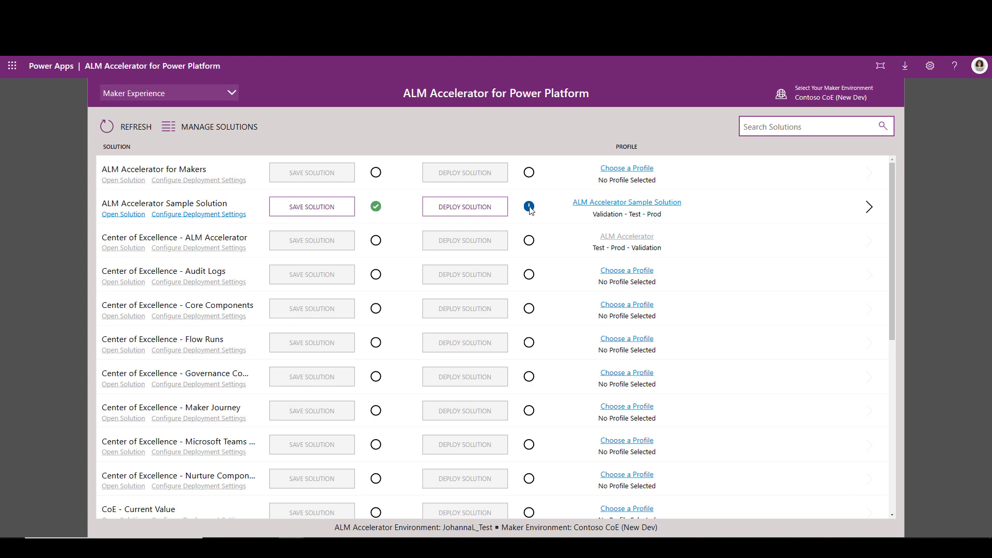
Step: Switch to the Advanced Maker Experience and open the sample solution's deployment pull request in Azure DevOps
click(226, 93)
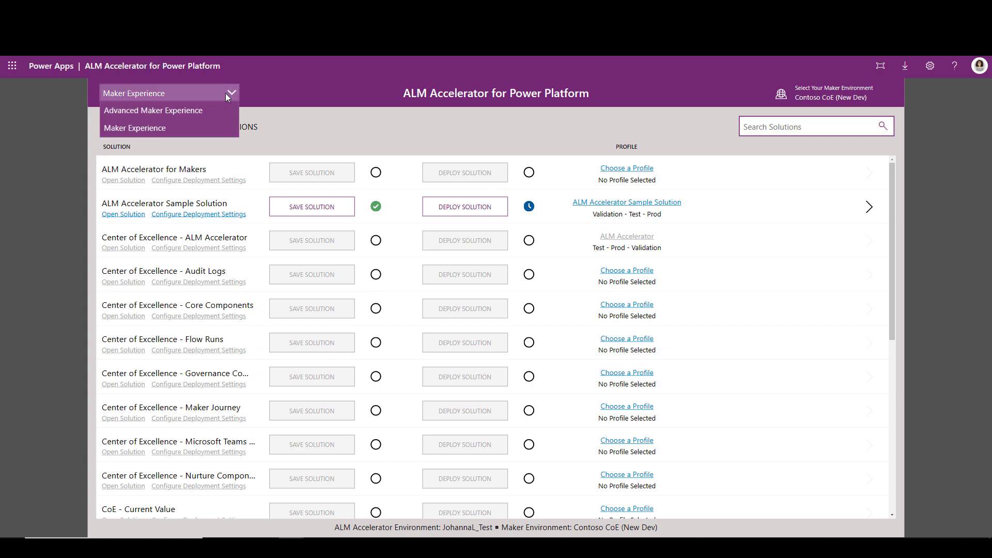
click(179, 112)
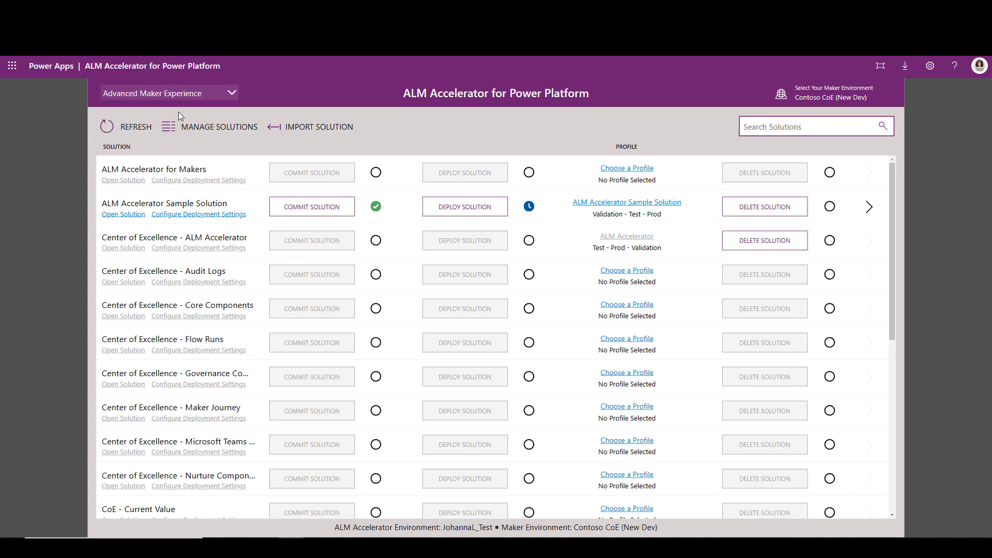
click(528, 207)
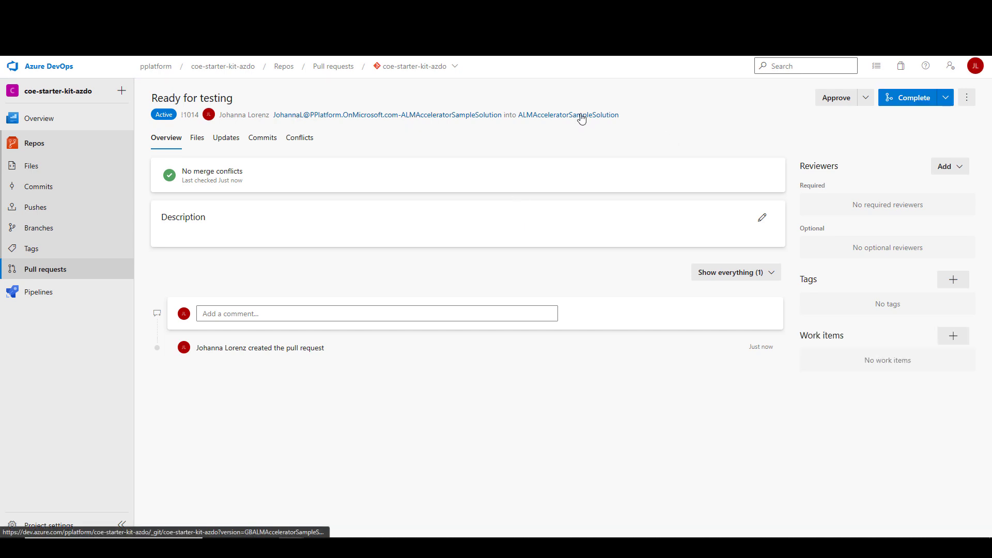
Step: Review the commits and the changed solution files in the "Ready for testing" pull request
click(265, 140)
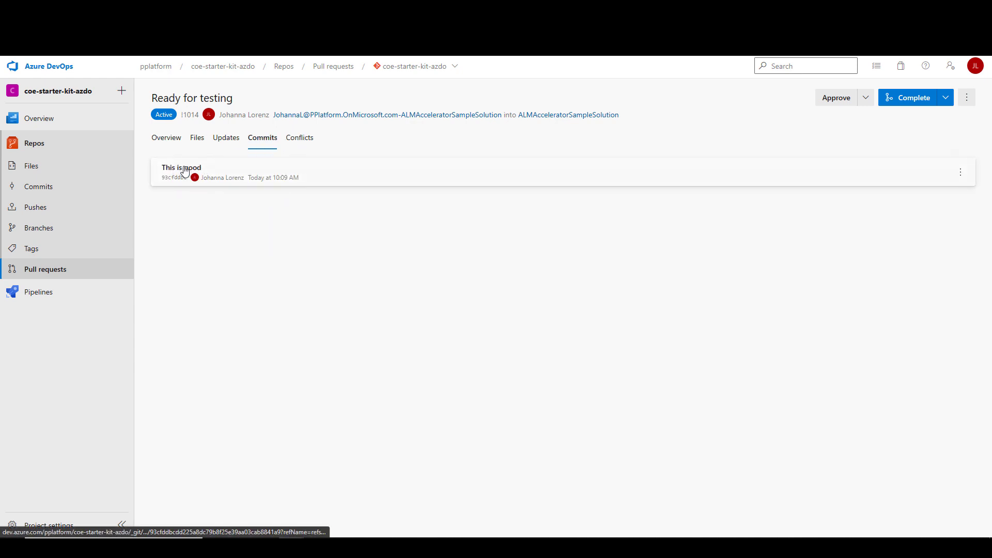
click(196, 141)
scroll(532, 305, down, 10)
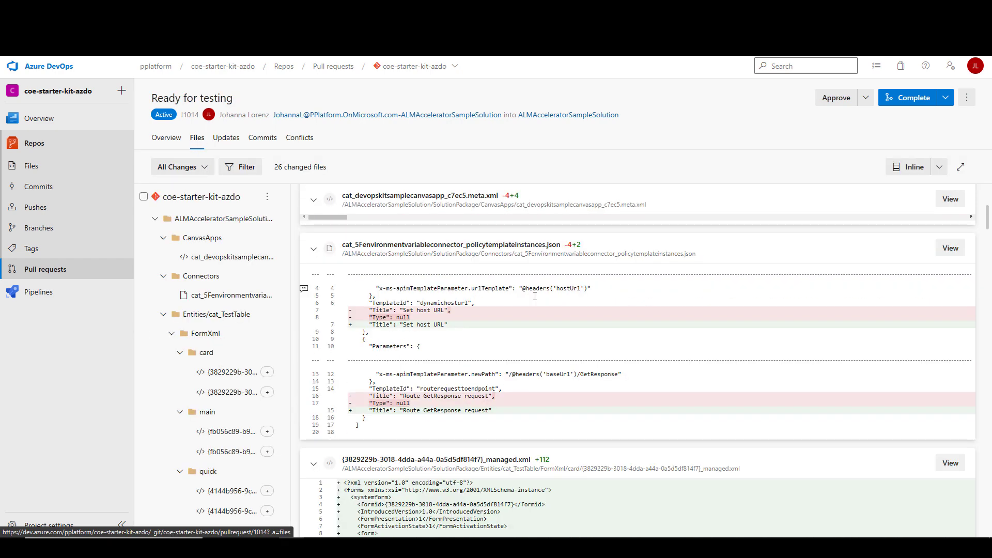
scroll(529, 307, down, 15)
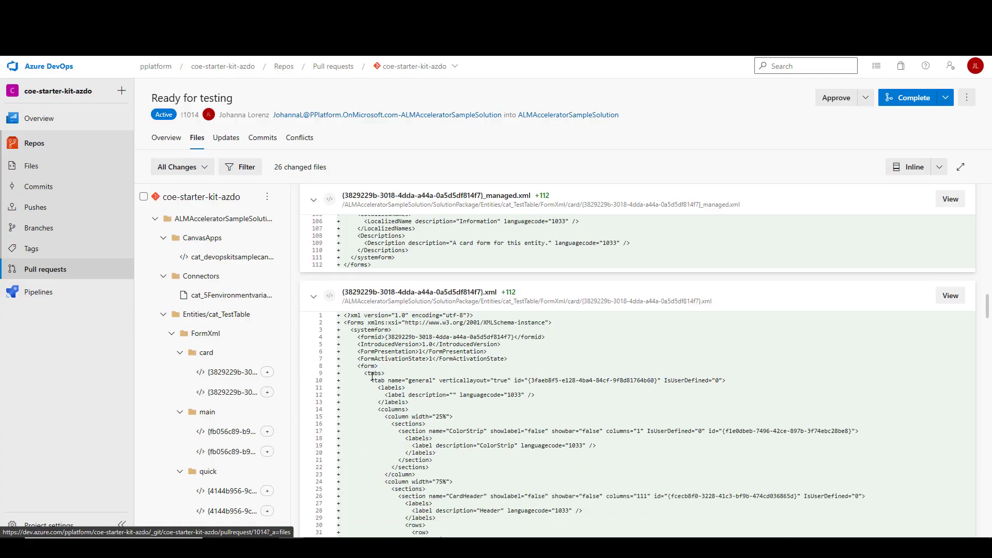